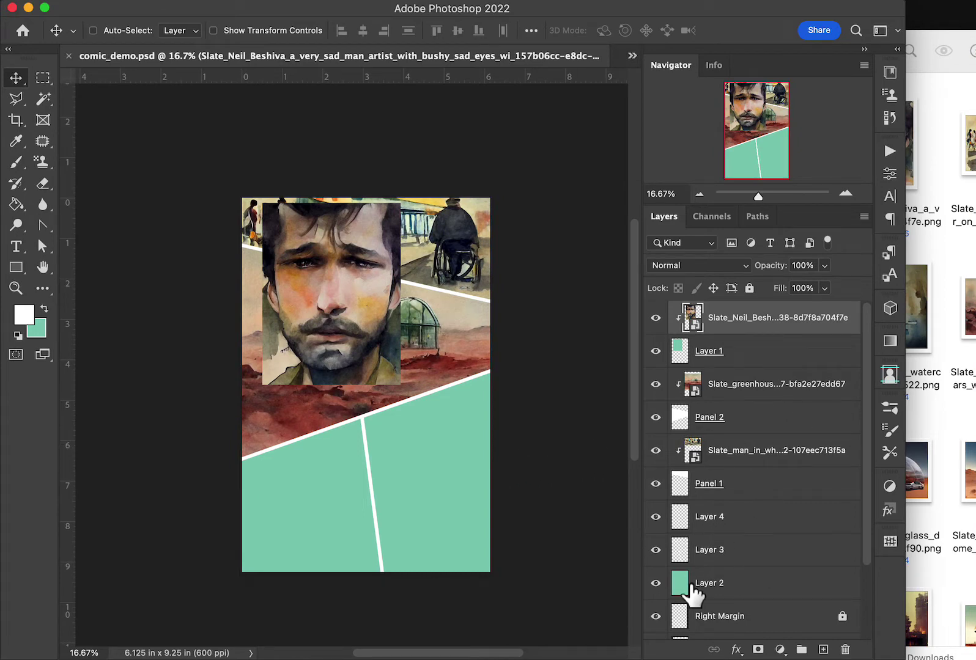
Hide the portrait, Layer 1, greenhouse, Panel 2 and Panel 1 layers to leave the teal page and white gutters
left_click_drag(659, 323, 669, 477)
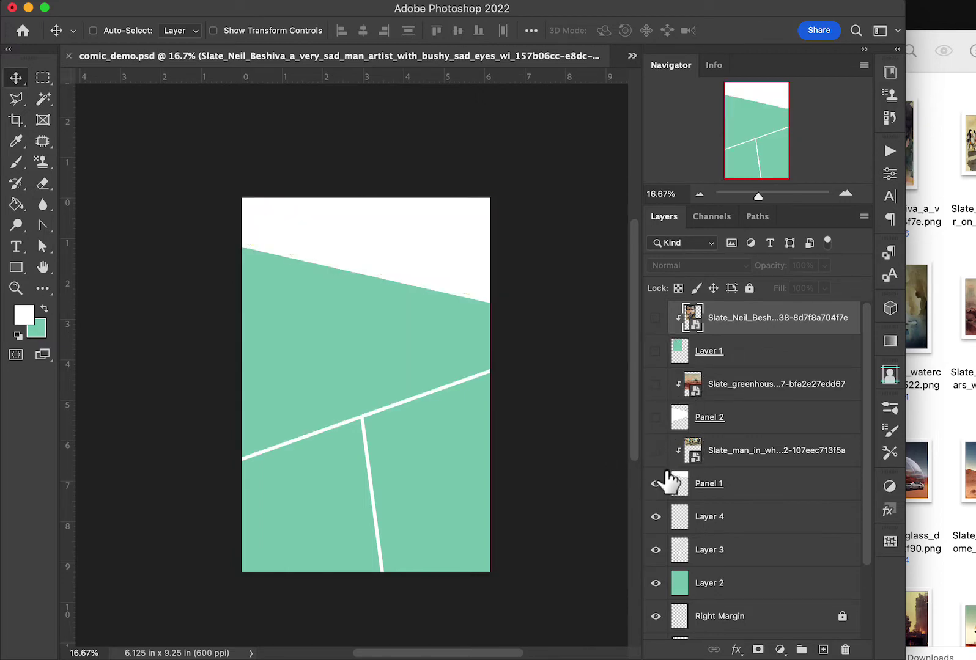
left_click(657, 492)
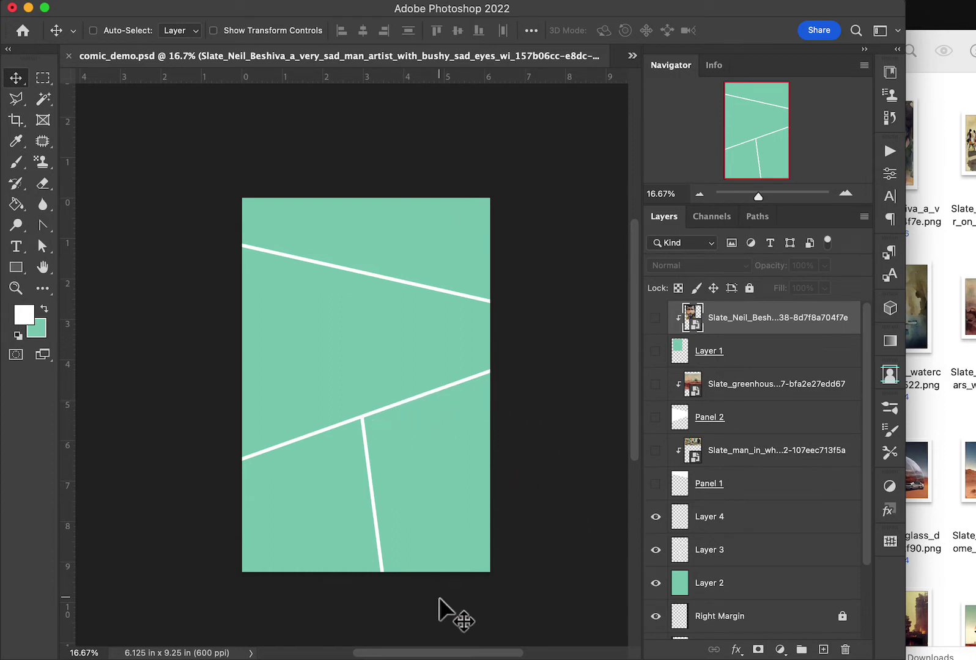
Toggle Layer 3 off and back on to check its white gutter lines
left_click(695, 532)
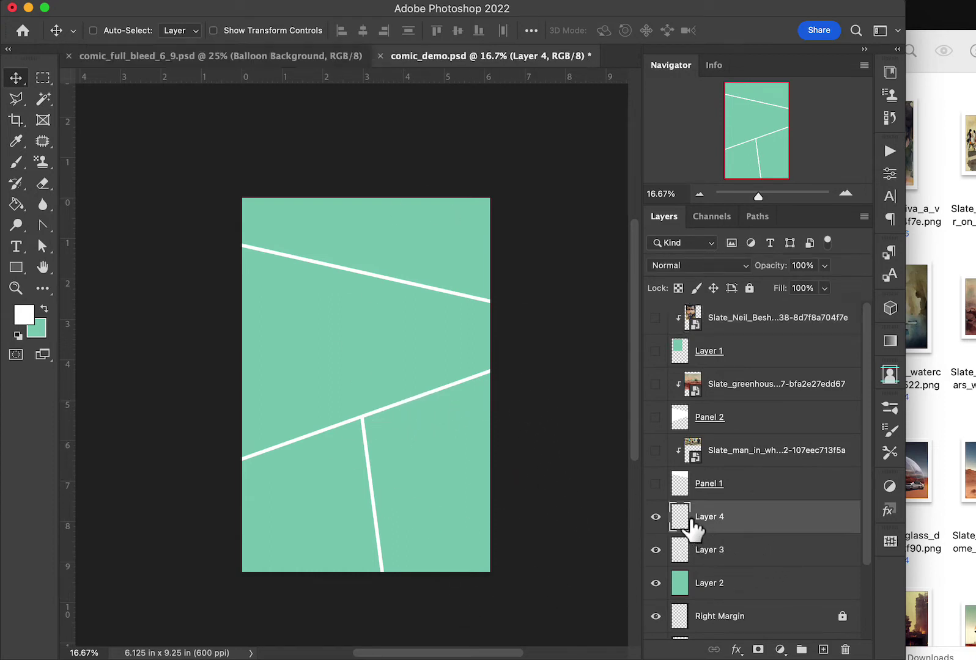
left_click(656, 550)
left_click(655, 550)
Duplicate Layer 3 and Layer 2 and merge the copies into one Layer 3 copy with Cmd+E
left_click(697, 557)
left_click(681, 587, "shift")
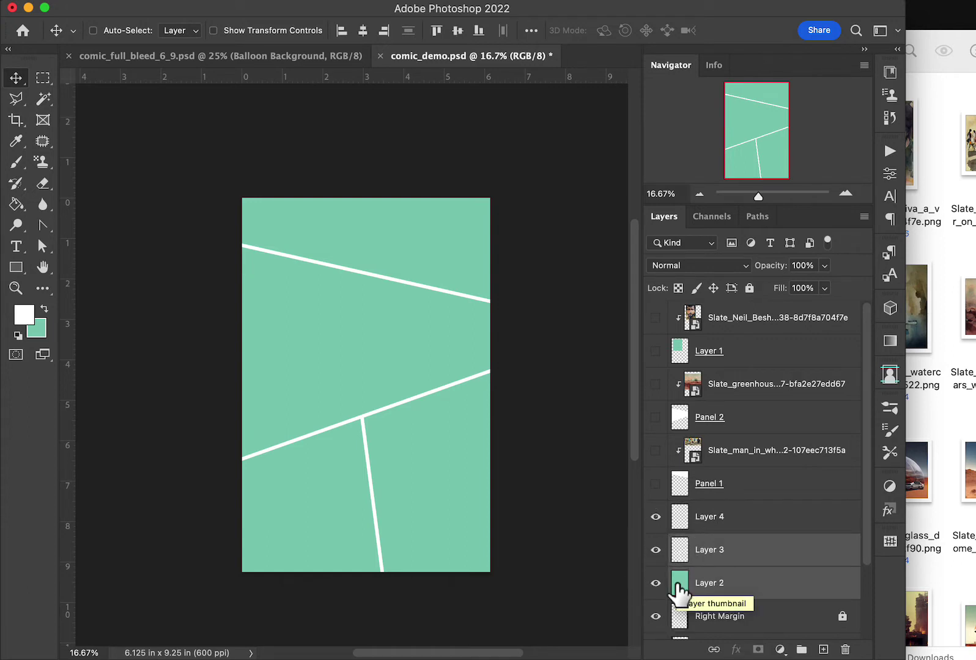
left_click_drag(679, 591, 679, 588)
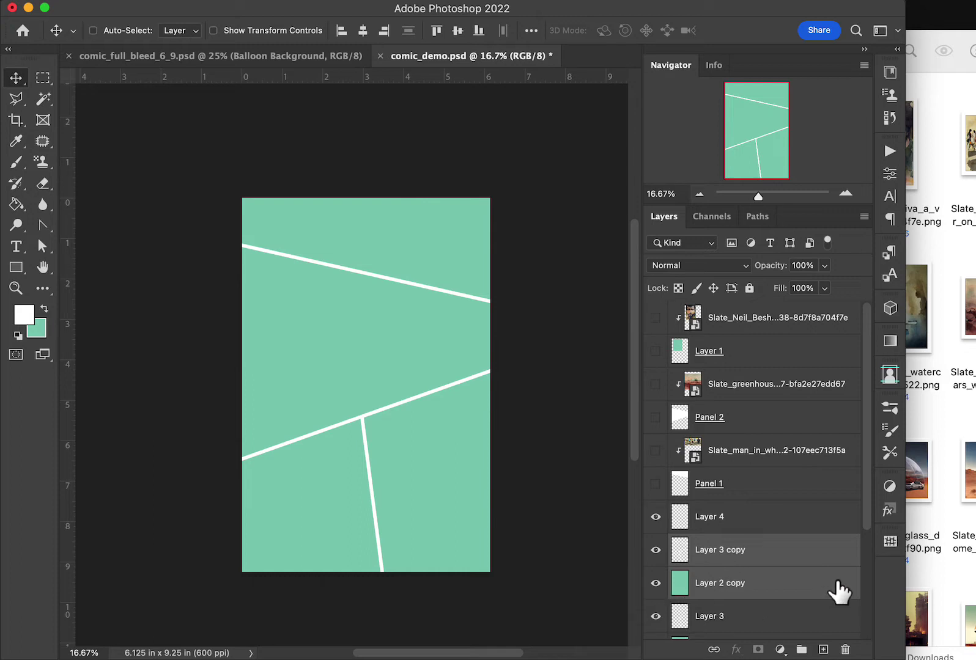
key("super")
key("super+e")
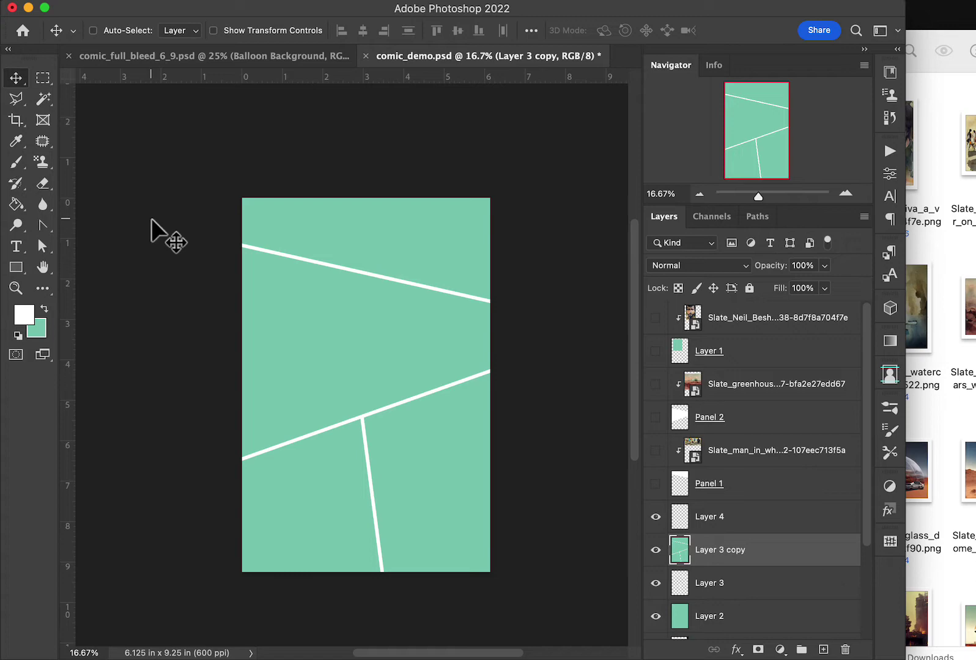
Select the white gutter lines with Color Range by sampling white, then deselect with Cmd+D
left_click(46, 98)
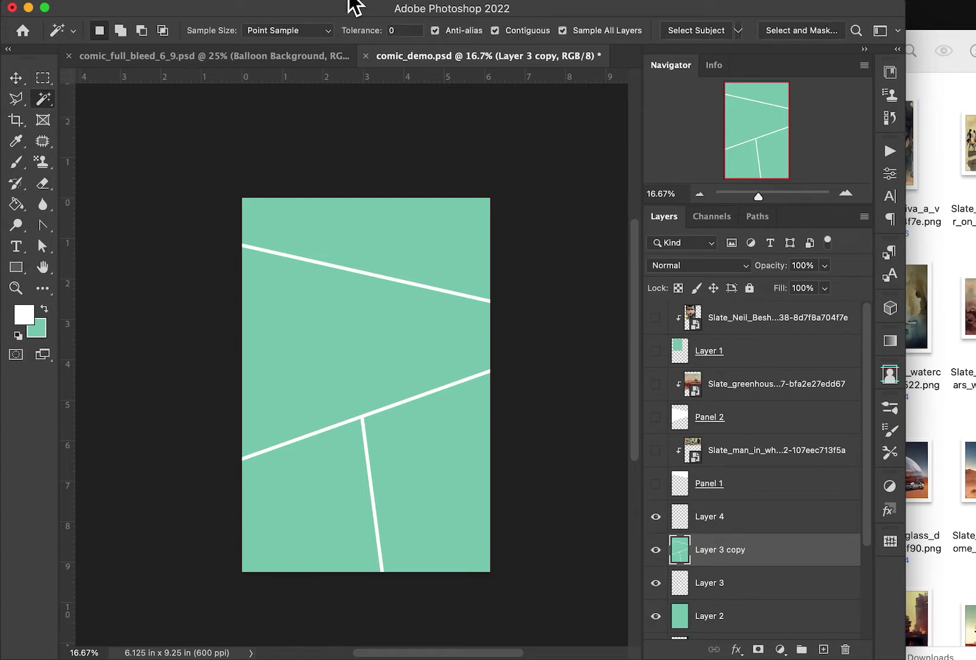
left_click(369, 6)
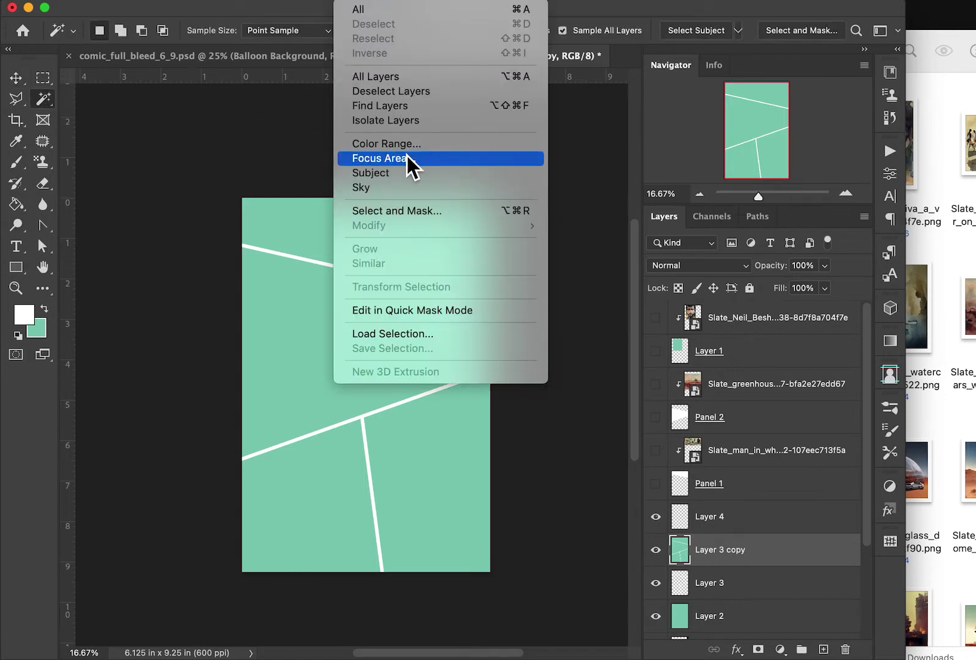
left_click(385, 143)
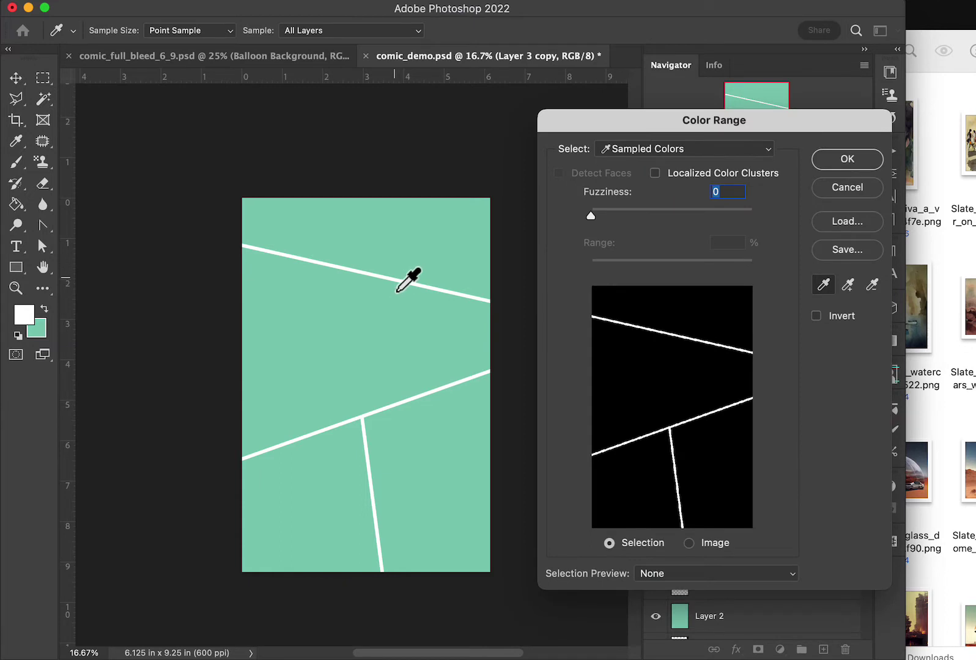
left_click(397, 284)
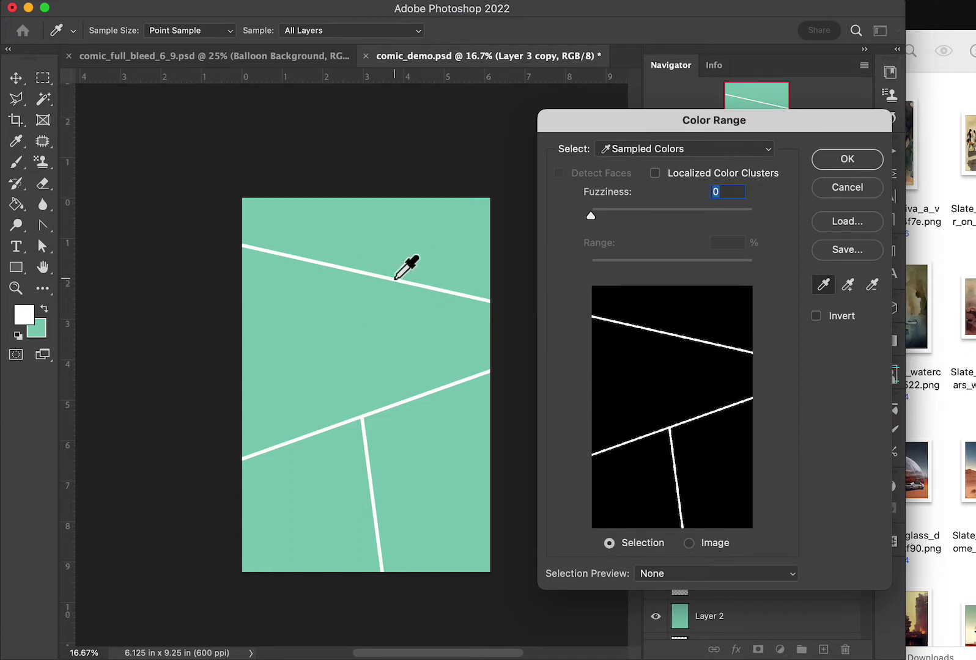
left_click(862, 162)
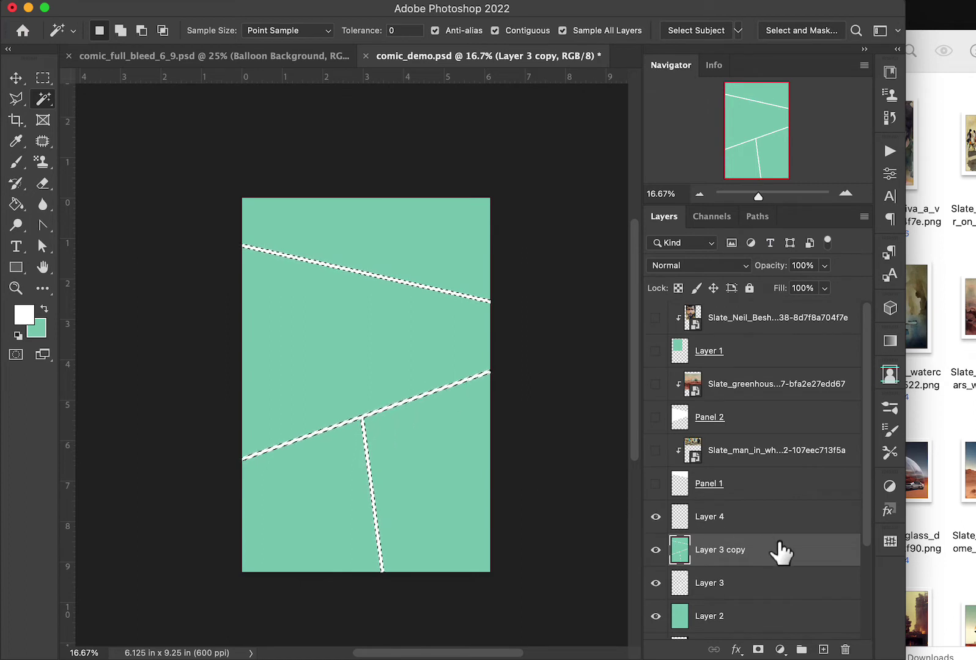
key("super+d")
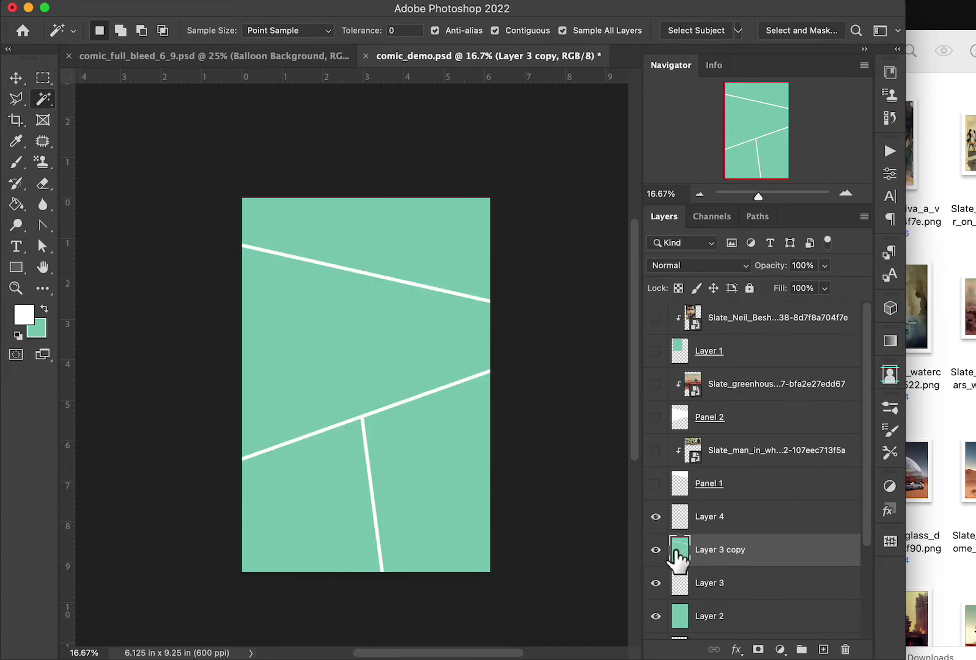
scroll(776, 599, "down", 3)
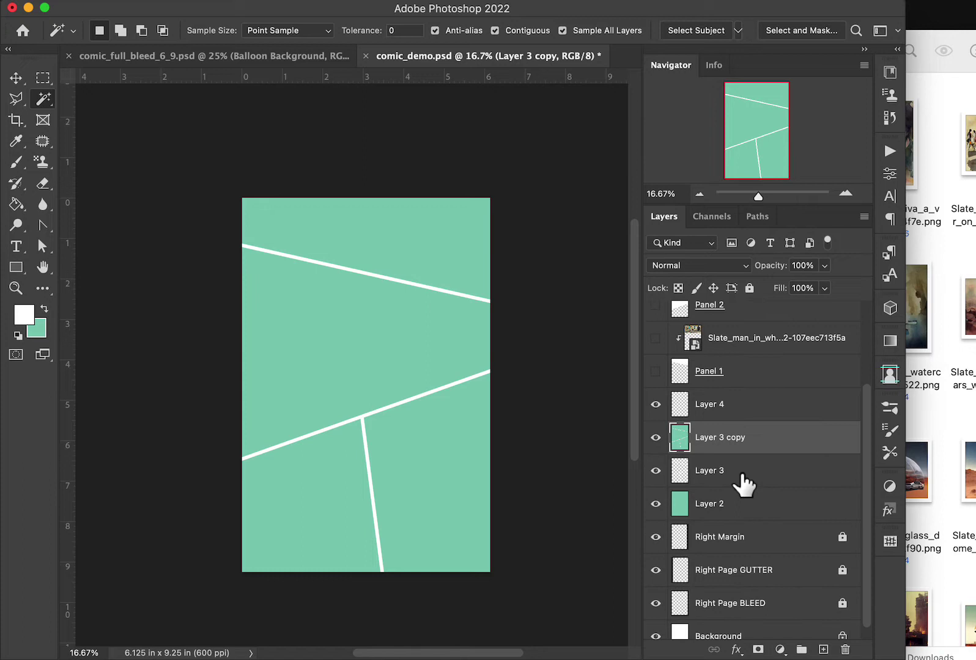
Add a new Layer 5 and place it just below Layer 3 copy
left_click(741, 476)
left_click(823, 649, "super")
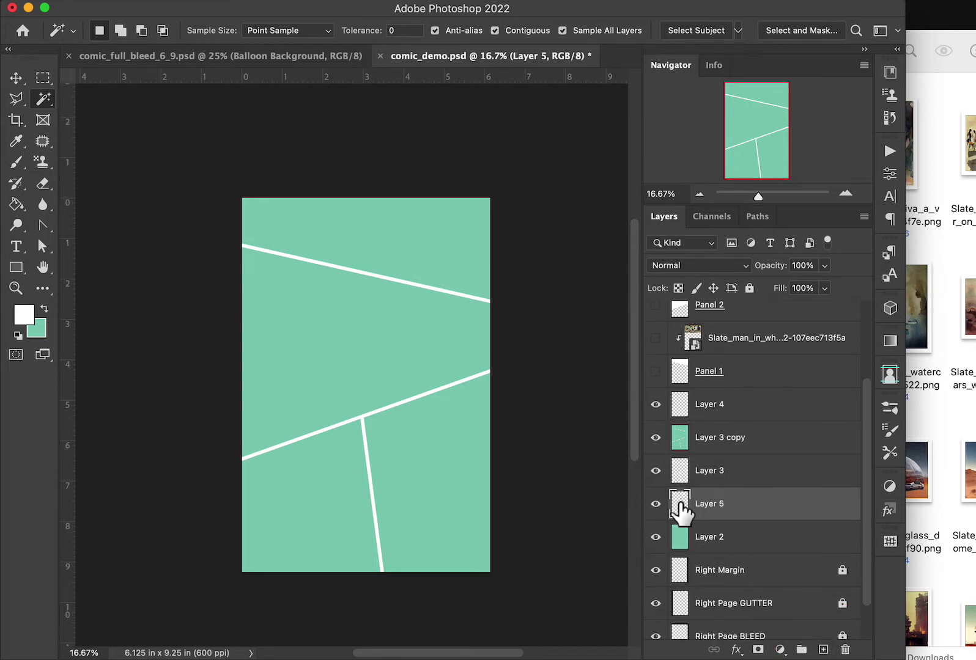
left_click_drag(680, 510, 684, 466)
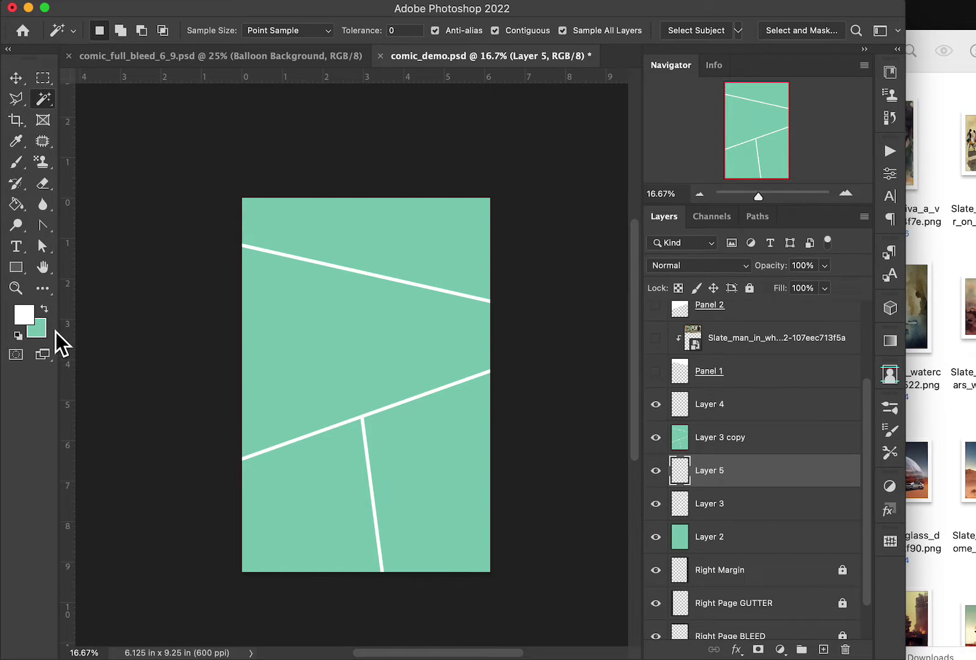
Fill Layer 5 with red #cf2e2e using the Paint Bucket so the gutters show red
left_click(25, 315)
left_click(384, 382)
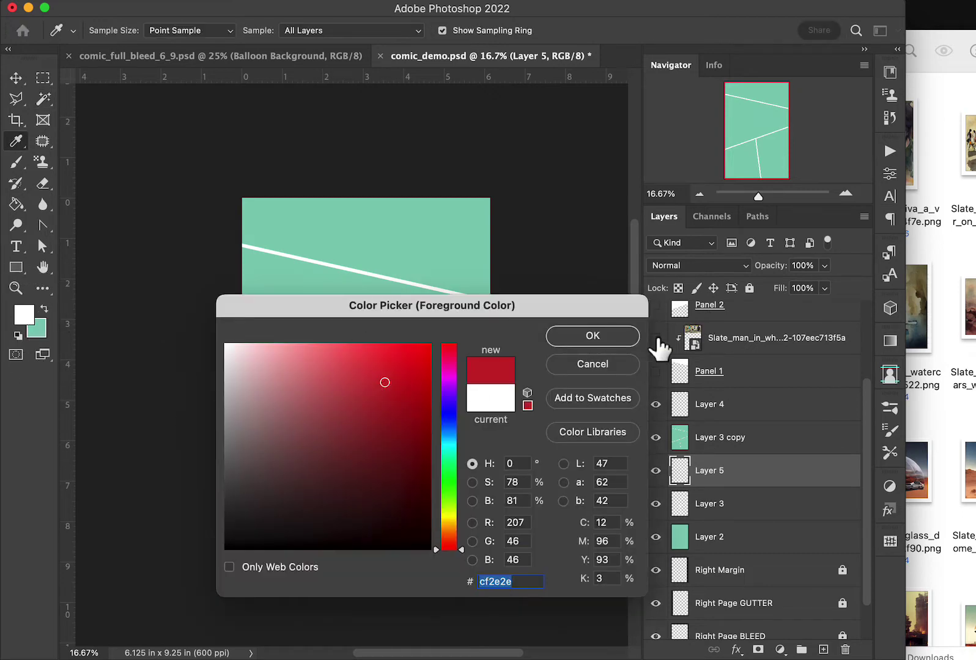
left_click(621, 335)
key("w")
key("g")
left_click(409, 398)
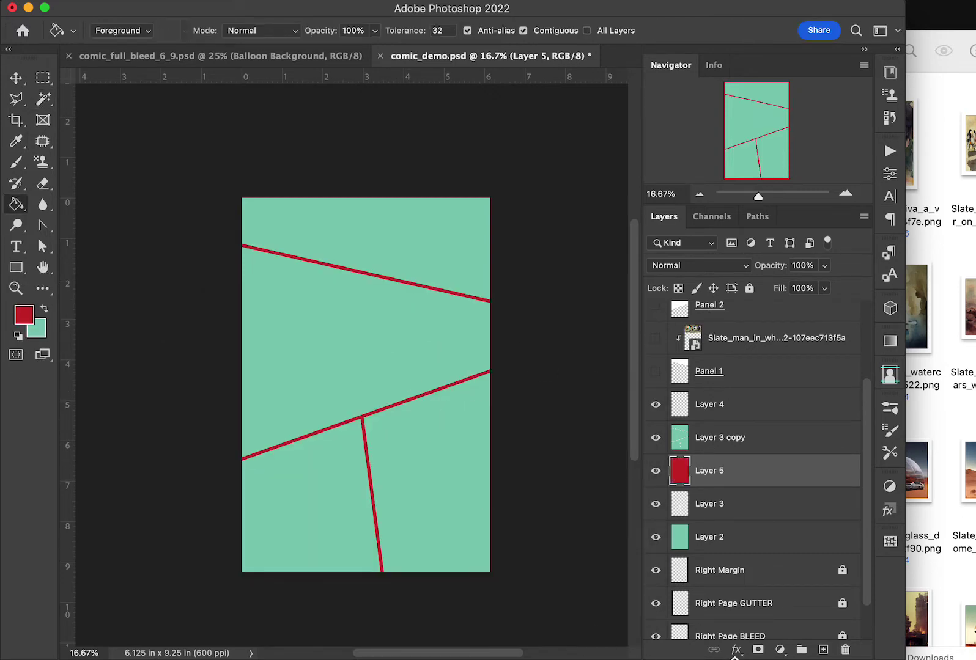
left_click(684, 439)
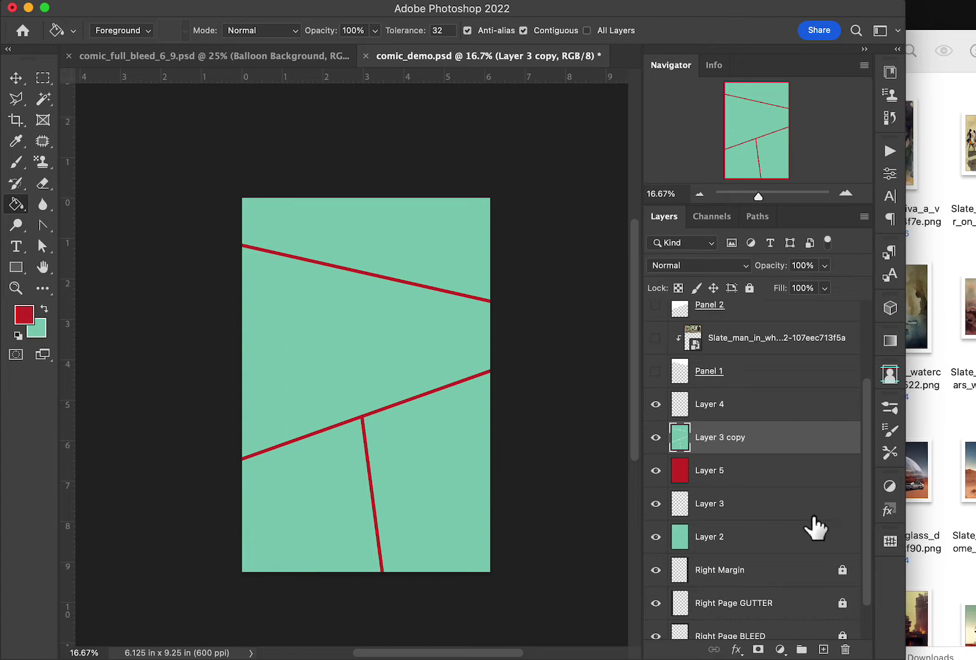
Add a black Stroke effect positioned Inside to Layer 3 copy
left_click(736, 649)
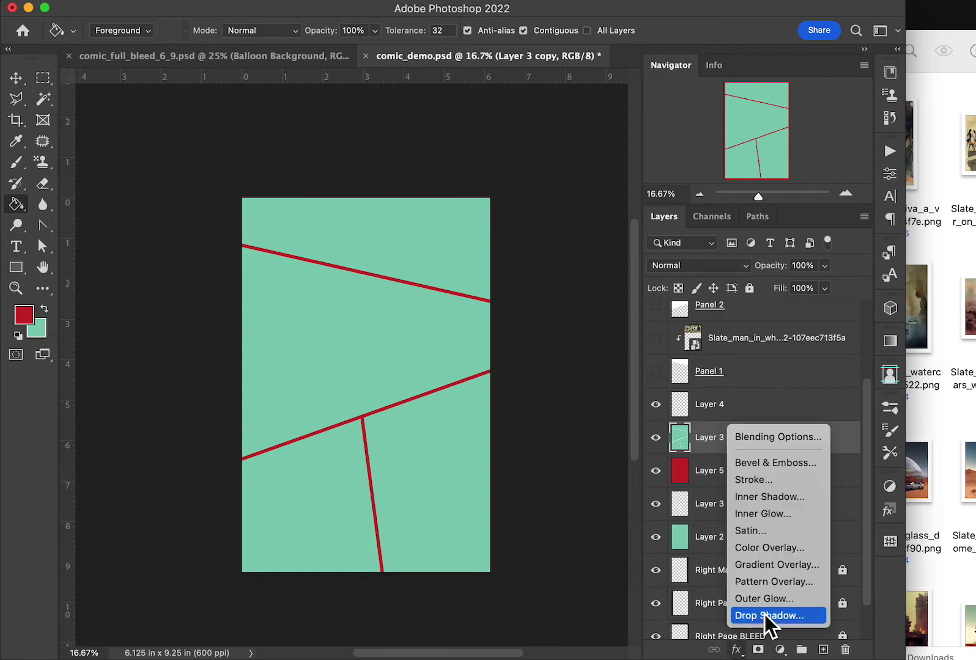
left_click(803, 482)
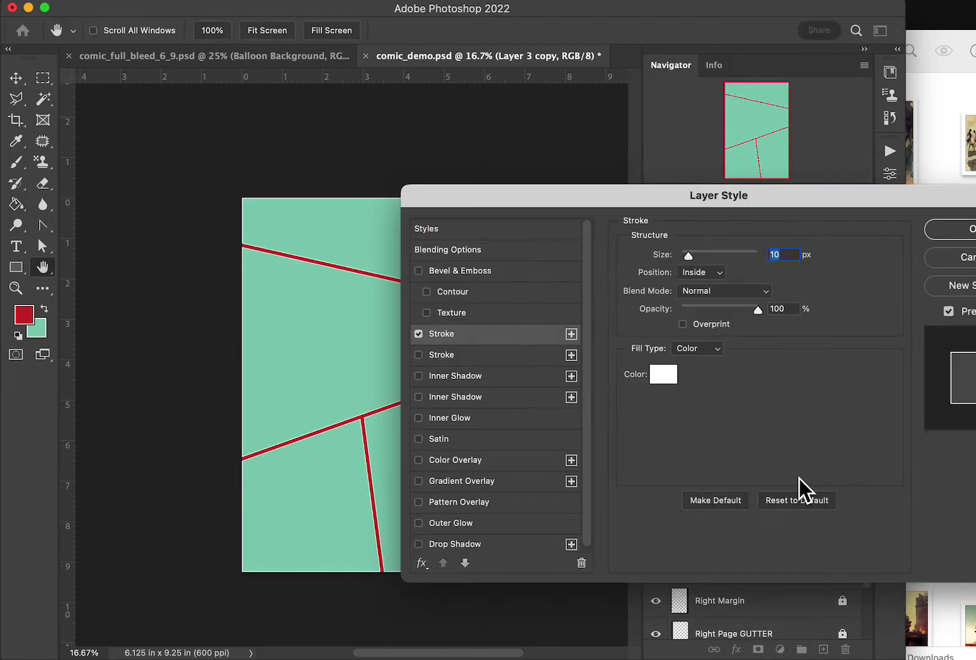
left_click(663, 374)
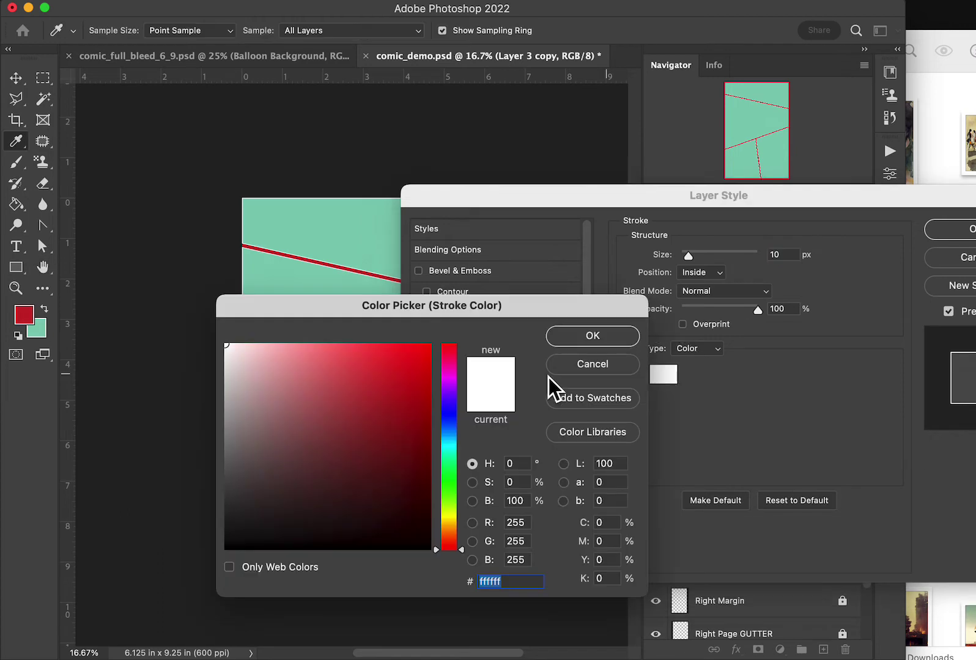
left_click_drag(368, 451, 389, 576)
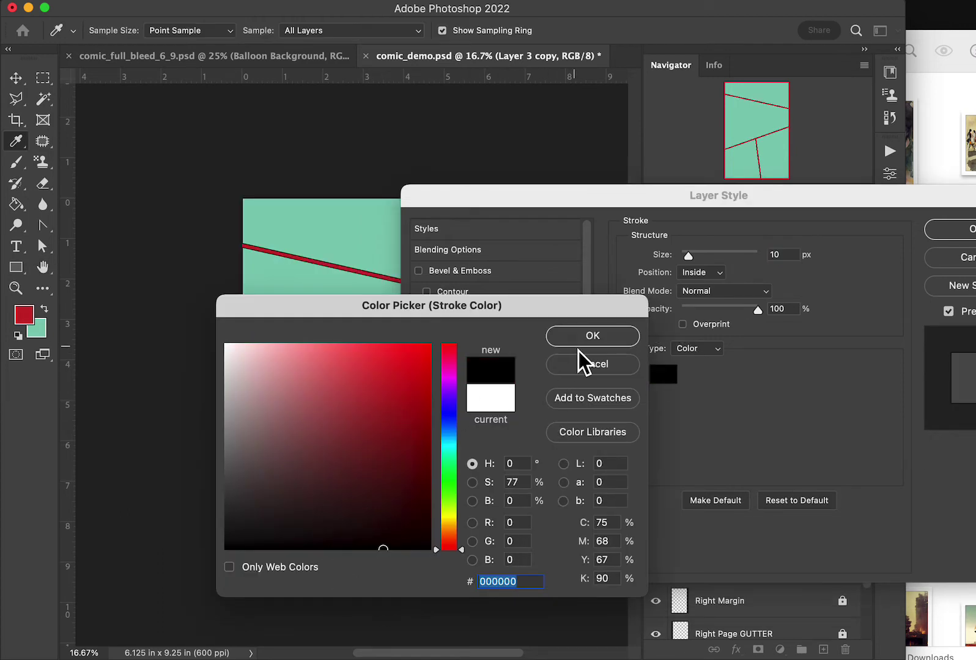
left_click(591, 337)
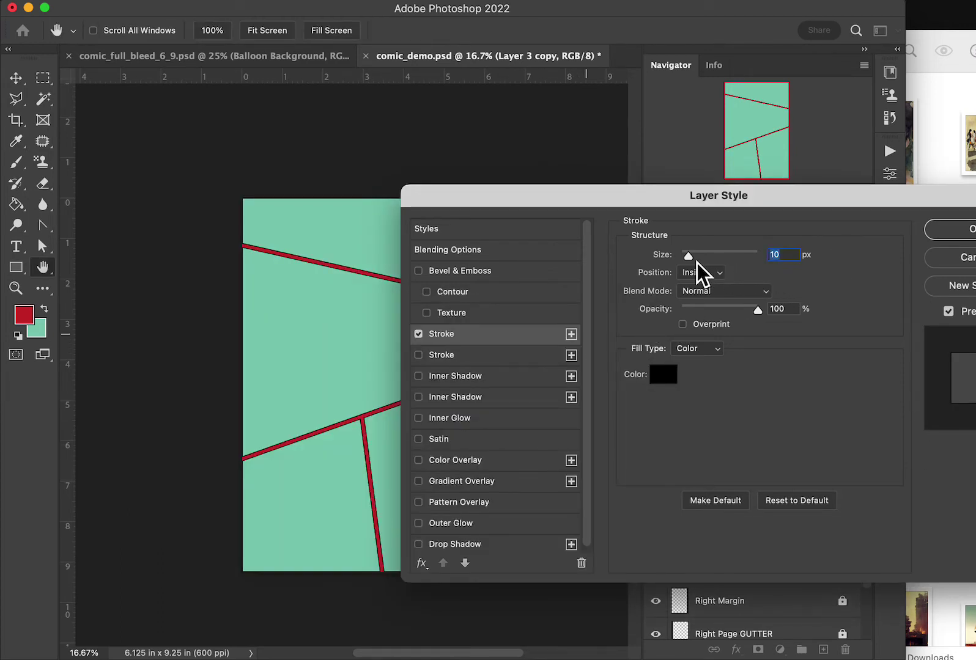
left_click(720, 273)
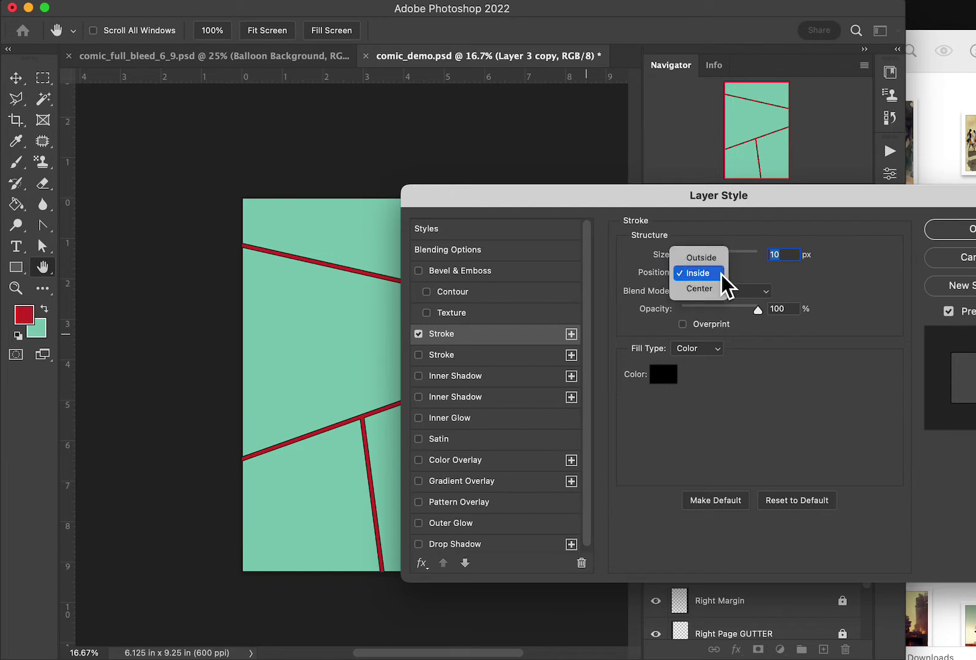
left_click(805, 283)
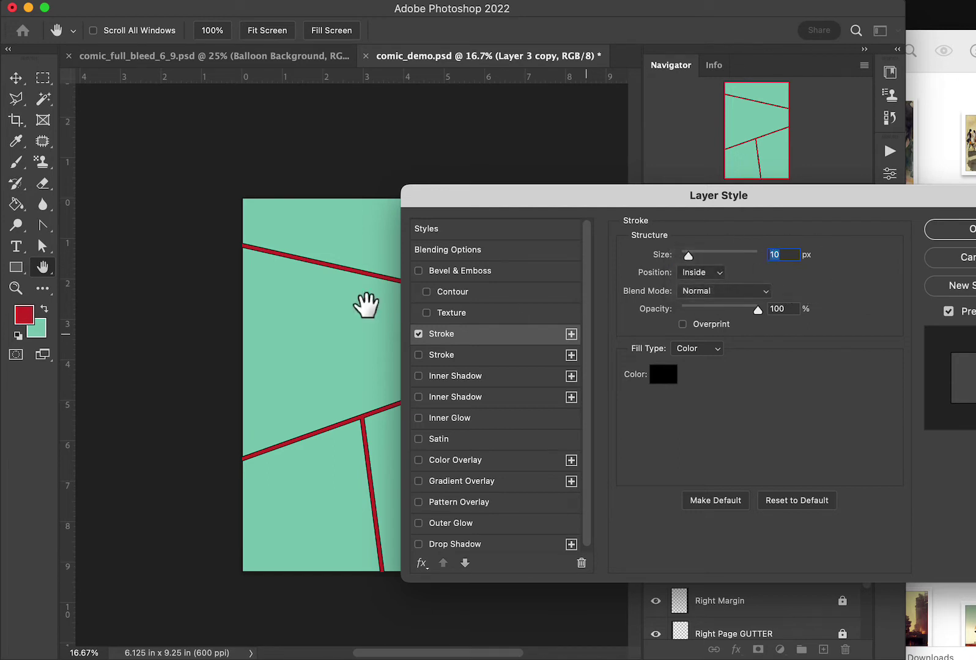
left_click(689, 257)
left_click_drag(692, 260, 694, 260)
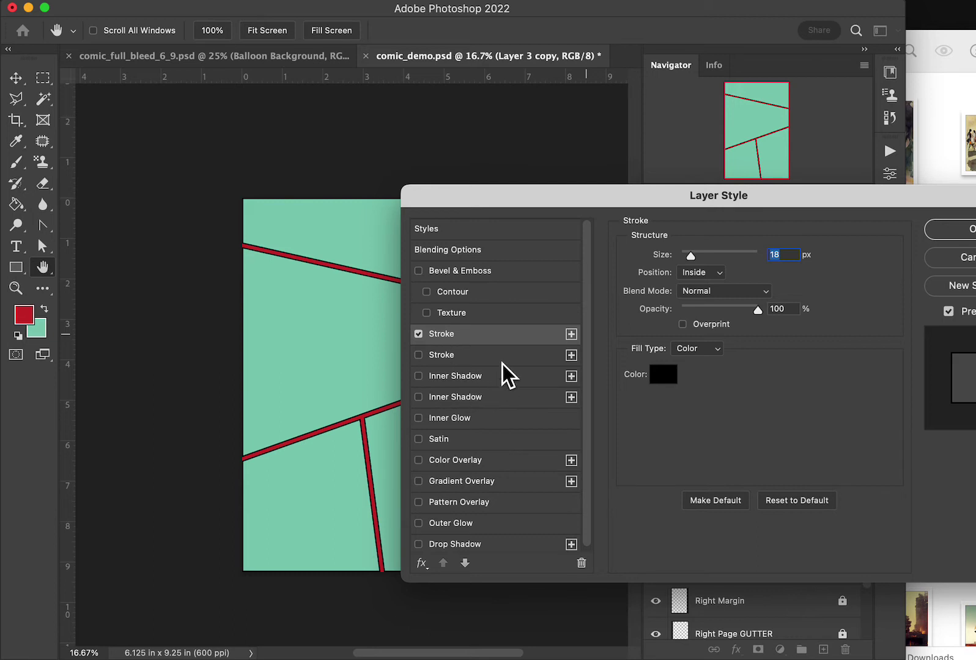
Swap the drop shadow for an Inner Shadow and set the stroke size to 13 px
left_click(426, 545)
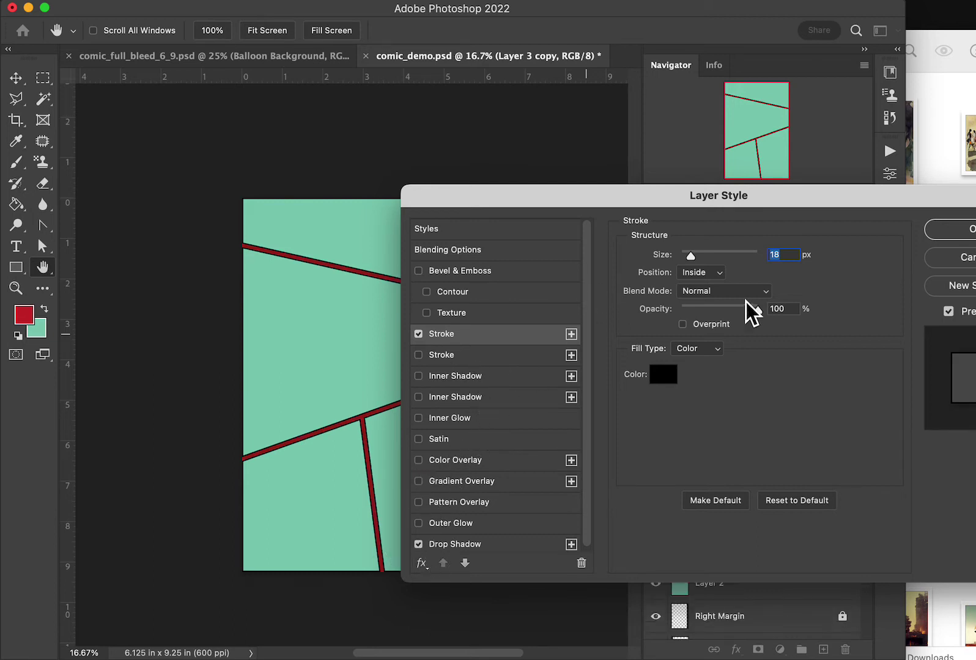
left_click(420, 545)
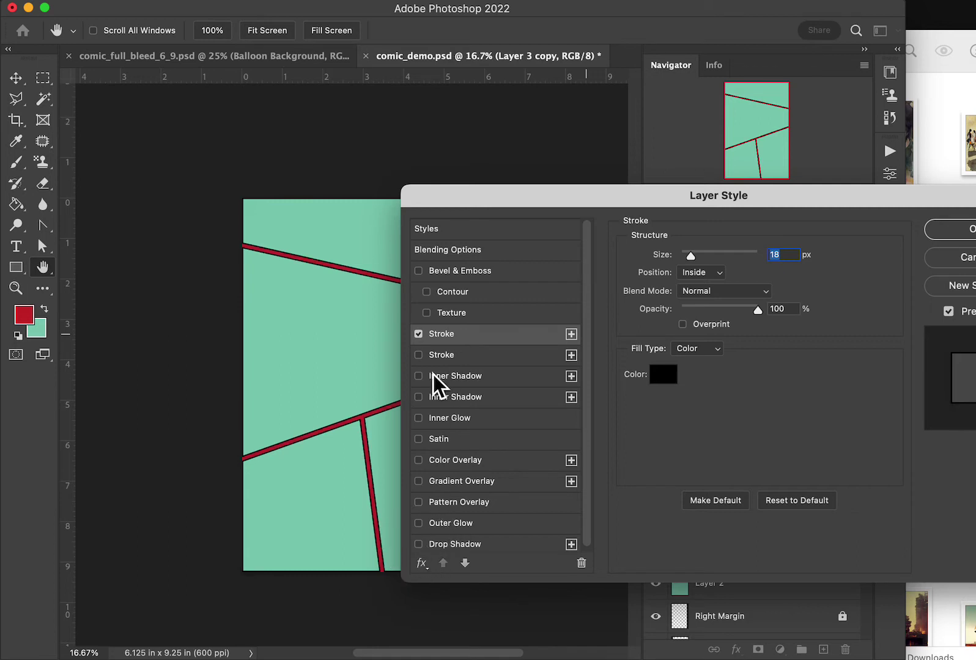
left_click(424, 400)
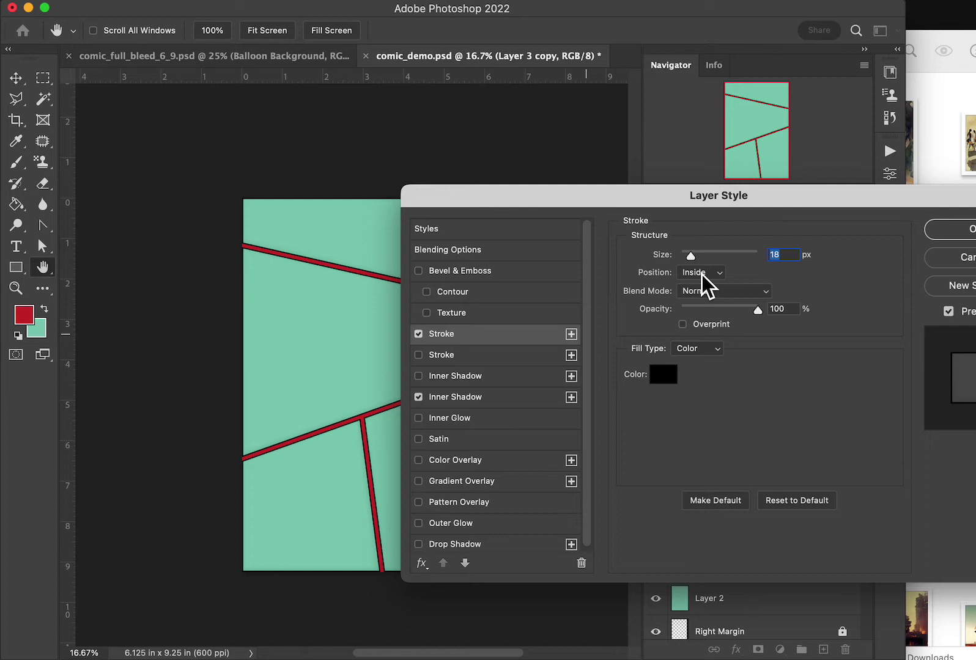
mouse_move(691, 256)
left_mouse_down()
mouse_move(777, 262)
mouse_move(683, 274)
mouse_move(696, 274)
left_mouse_up()
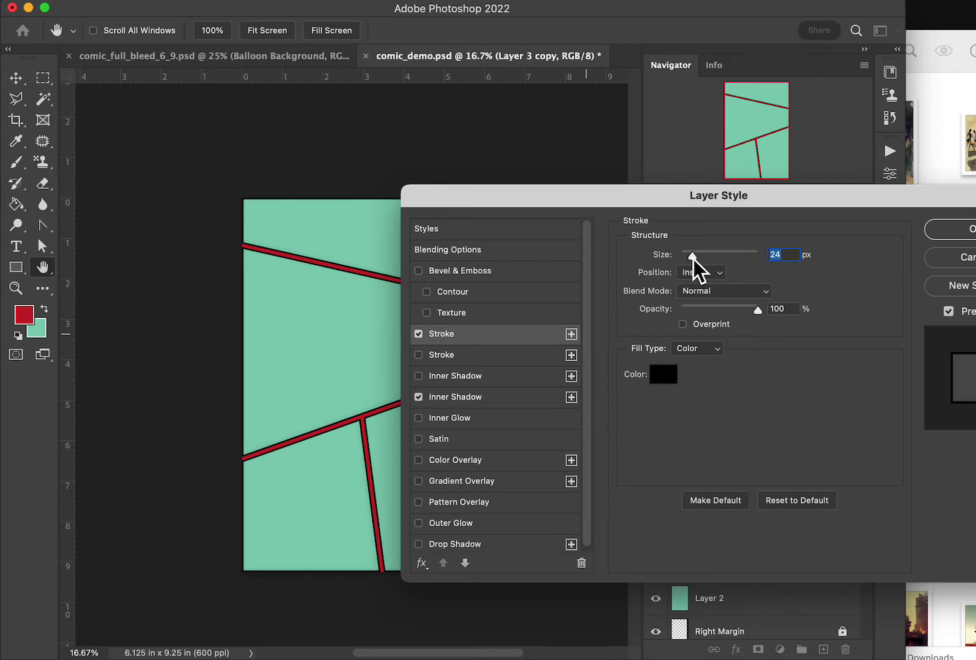
left_click_drag(693, 259, 680, 271)
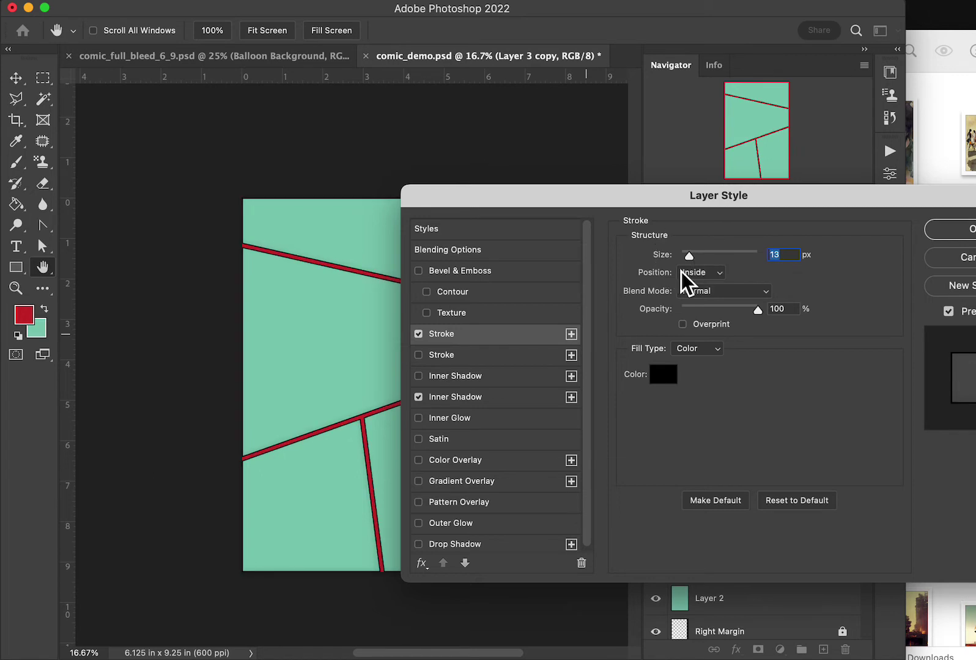
Make the inner shadow black at 18 px distance and 50% opacity, apply it, and hide Layer 5
left_click(455, 404)
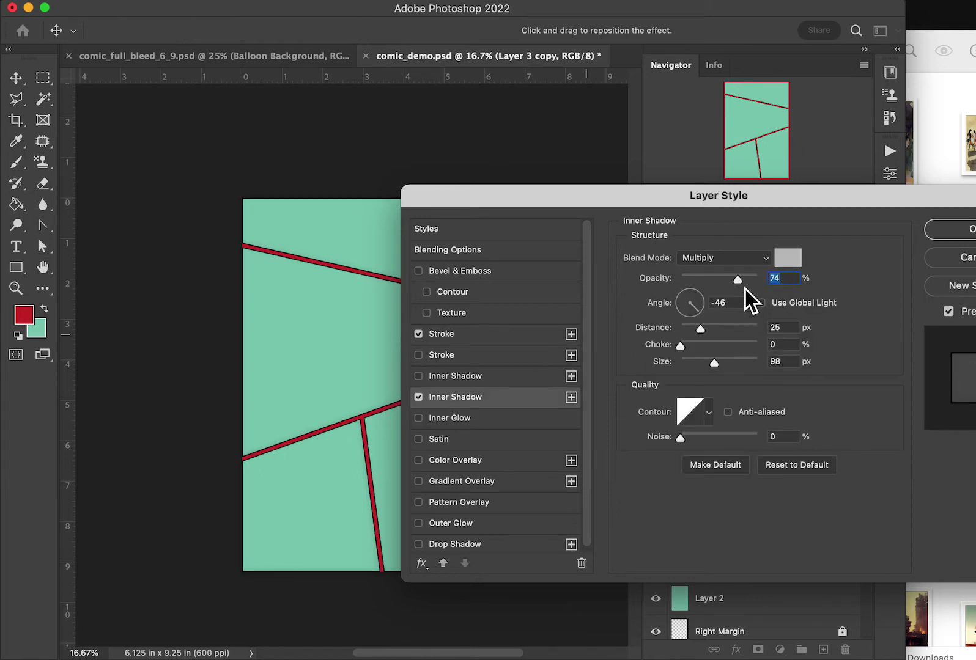
left_click_drag(740, 280, 773, 286)
mouse_move(701, 333)
left_mouse_down()
mouse_move(790, 332)
mouse_move(689, 346)
mouse_move(698, 346)
left_mouse_up()
left_click(788, 258)
left_click_drag(383, 450, 371, 583)
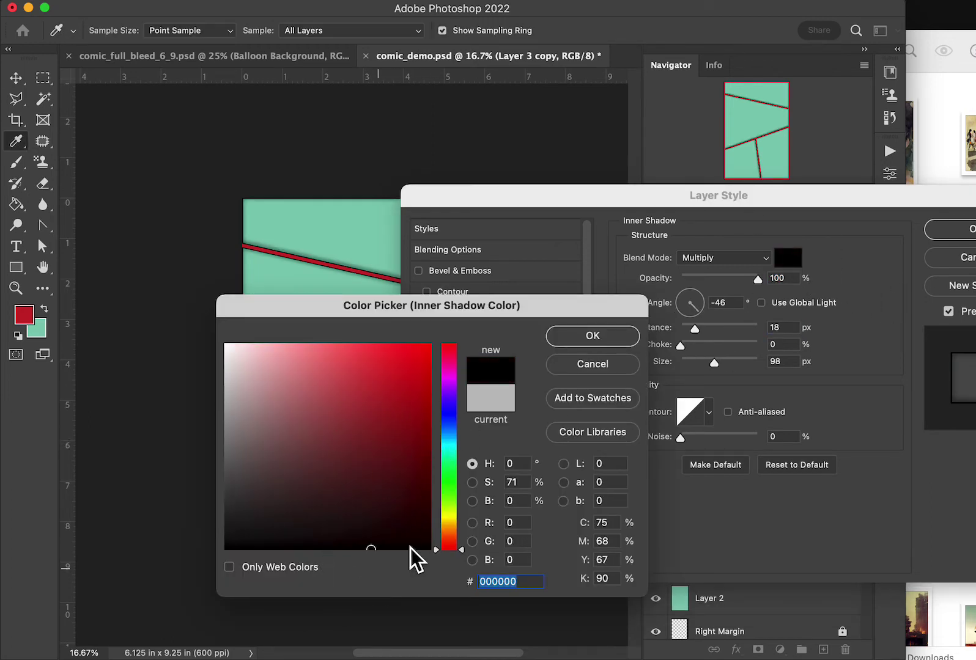
left_click(588, 340)
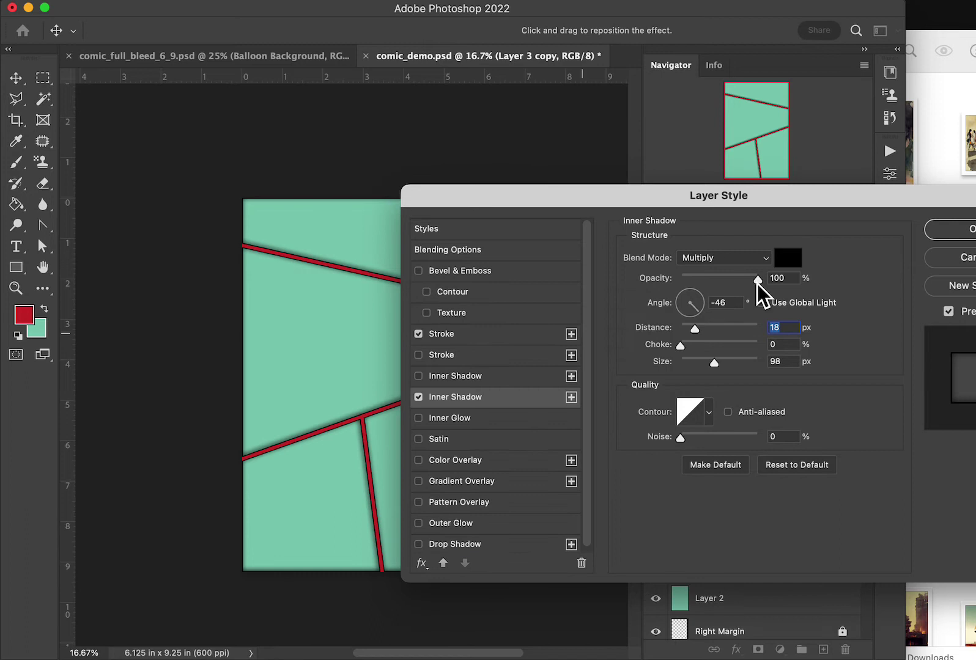
left_click_drag(758, 283, 719, 285)
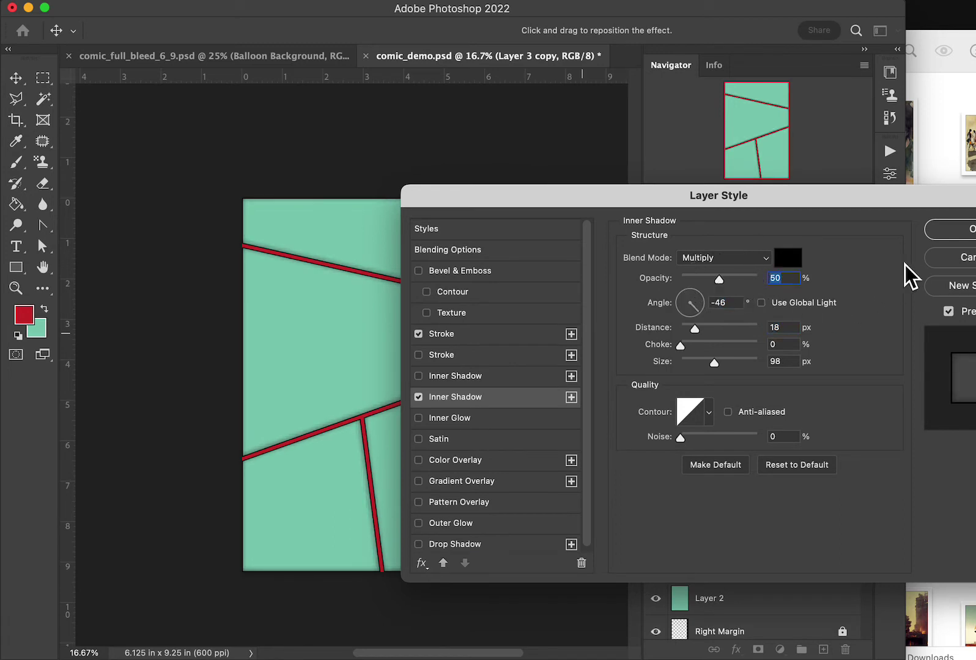
left_click(954, 230)
left_click(659, 518)
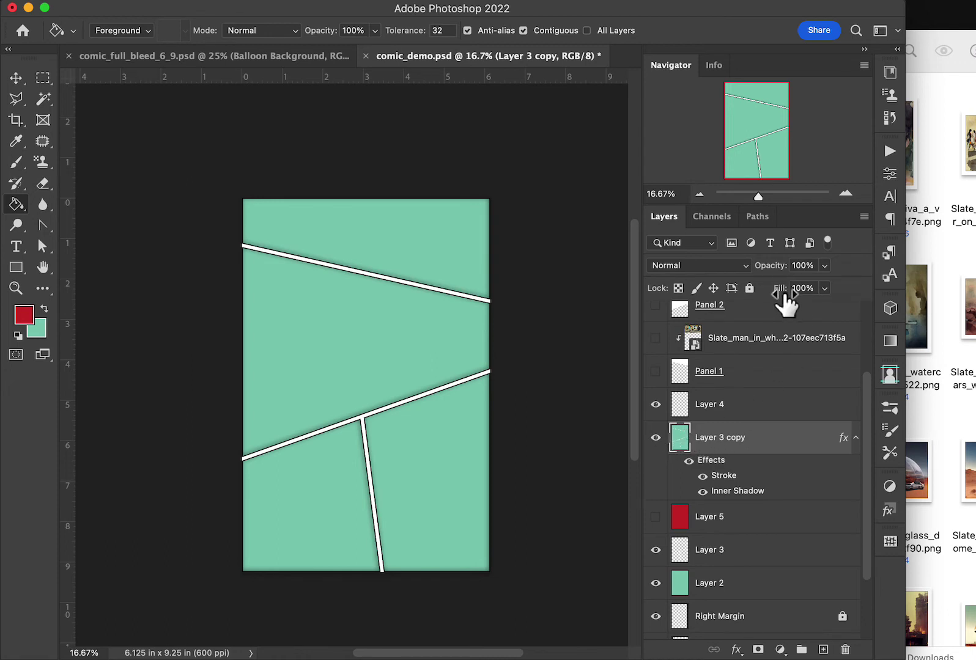
Drop Layer 3 copy's Fill to 0% and drag it to the top of the Layers panel
left_click_drag(787, 300, 595, 313)
left_click_drag(693, 451, 686, 315)
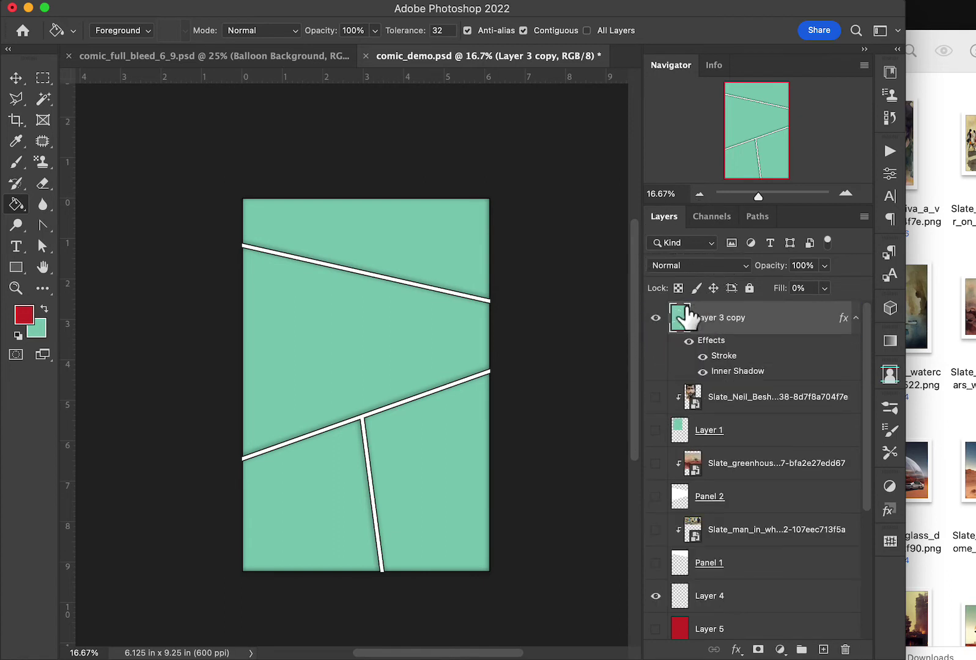
Make the portrait, greenhouse, wheelchair and both panel layers visible again, then select the portrait layer
left_click_drag(655, 396, 677, 560)
left_click(655, 429)
left_click(655, 397)
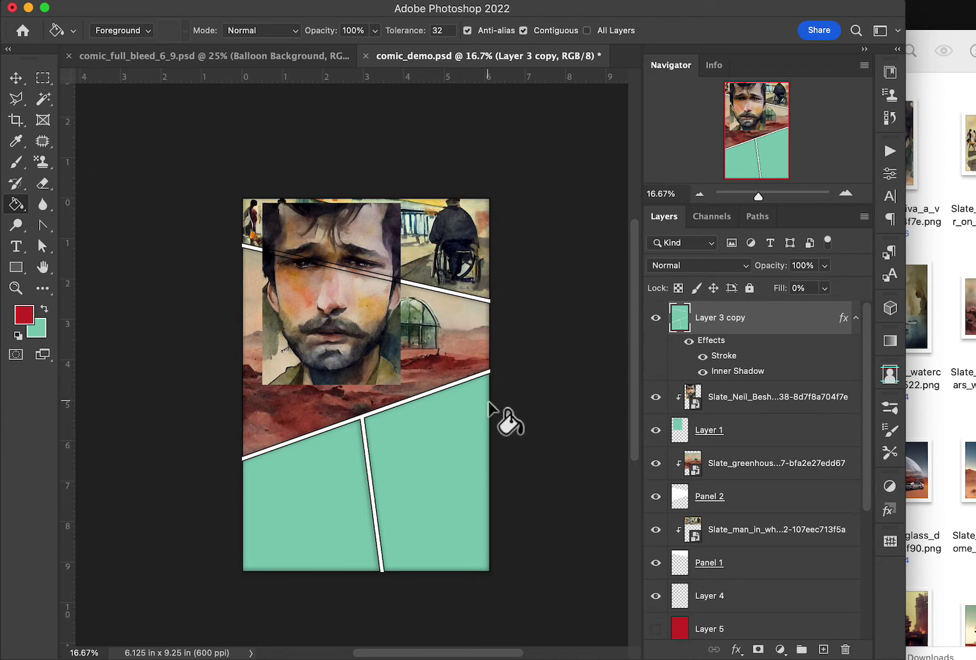
left_click(697, 400)
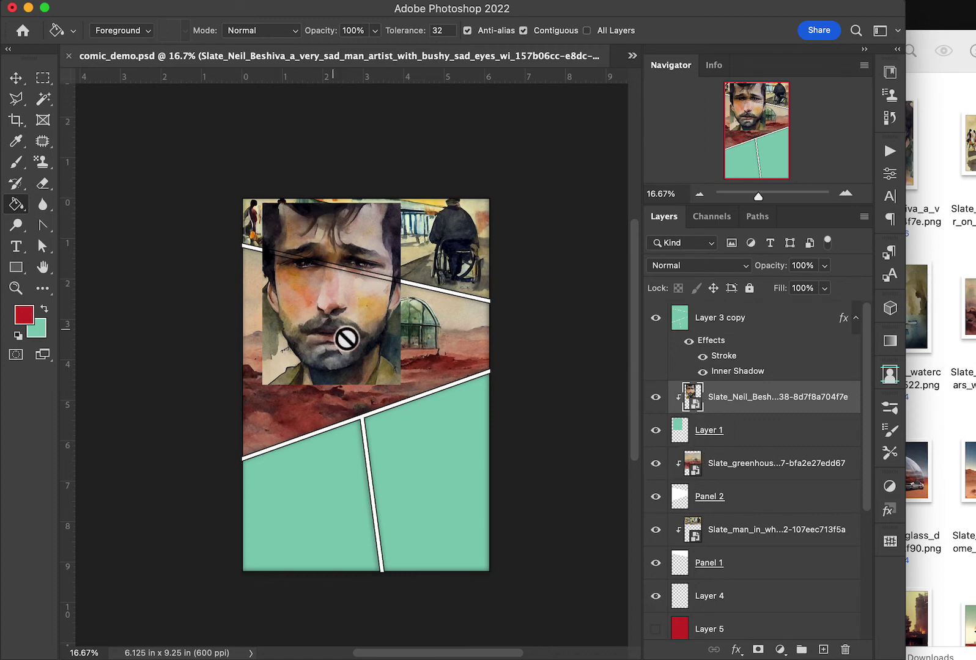
Move the portrait layer and Layer 1 together above Layer 3 copy, then reselect the portrait
left_click(679, 430, "shift")
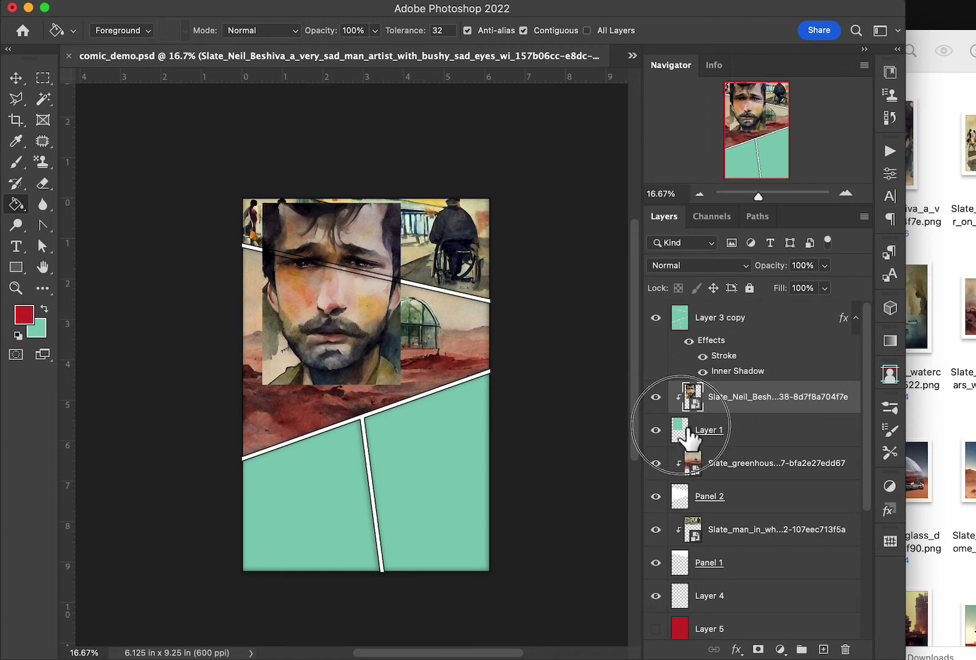
left_click_drag(698, 399, 692, 316)
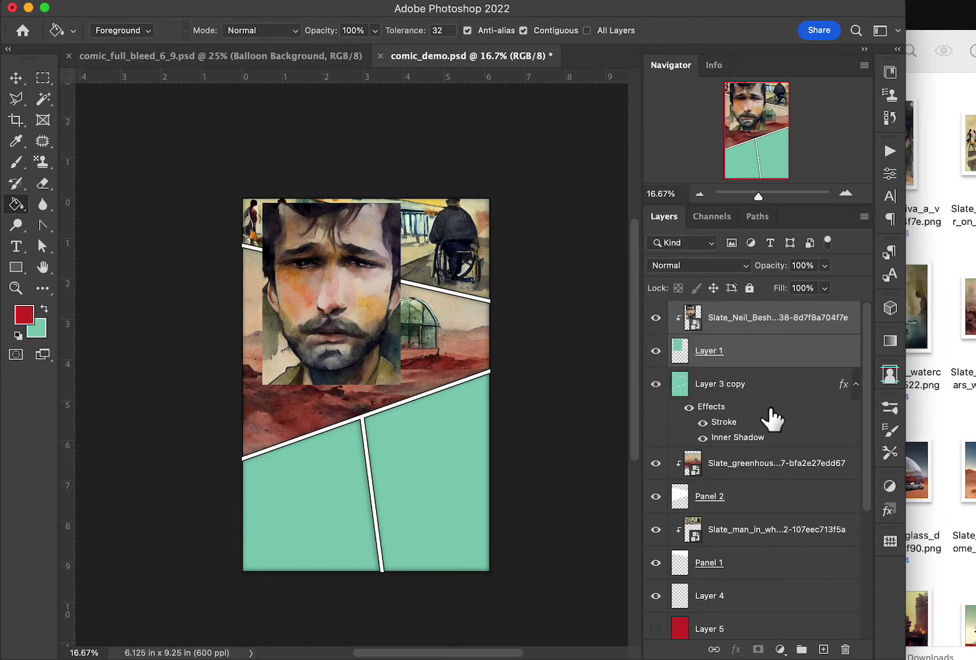
left_click(781, 362)
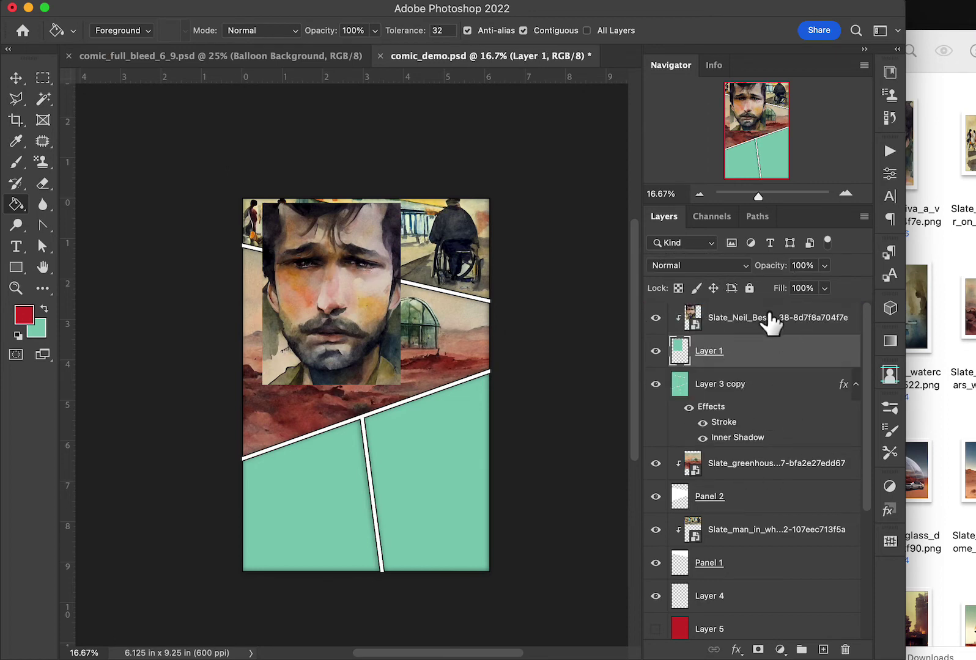
left_click(767, 321)
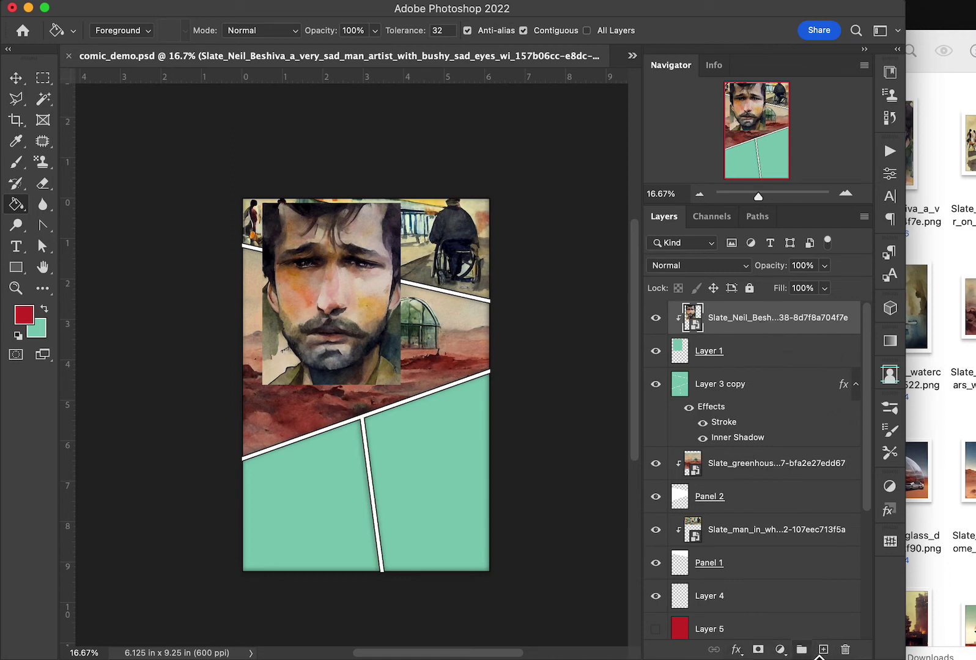
left_click(737, 649)
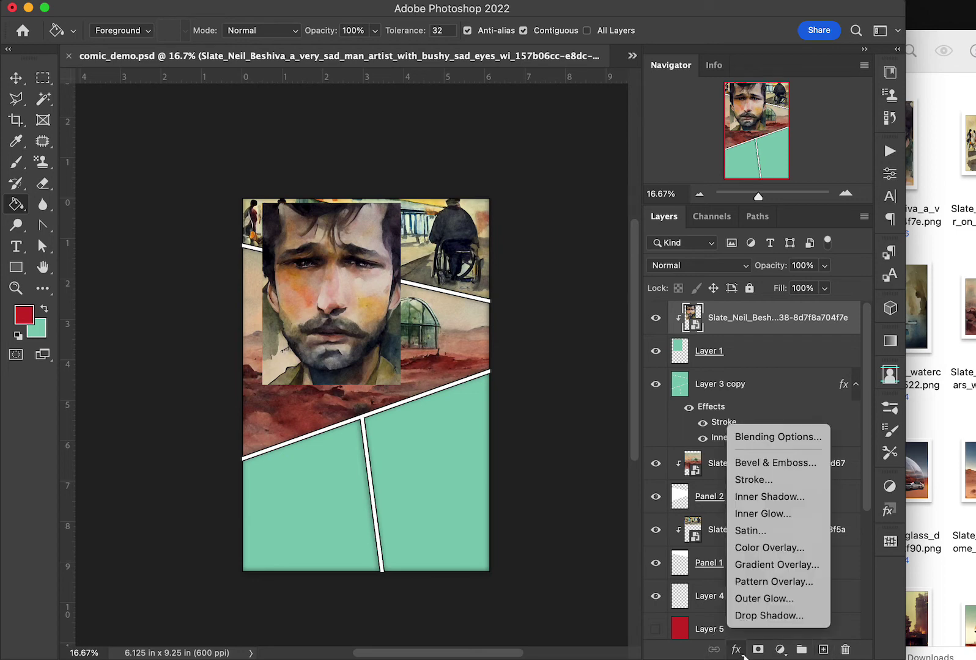
left_click(781, 483)
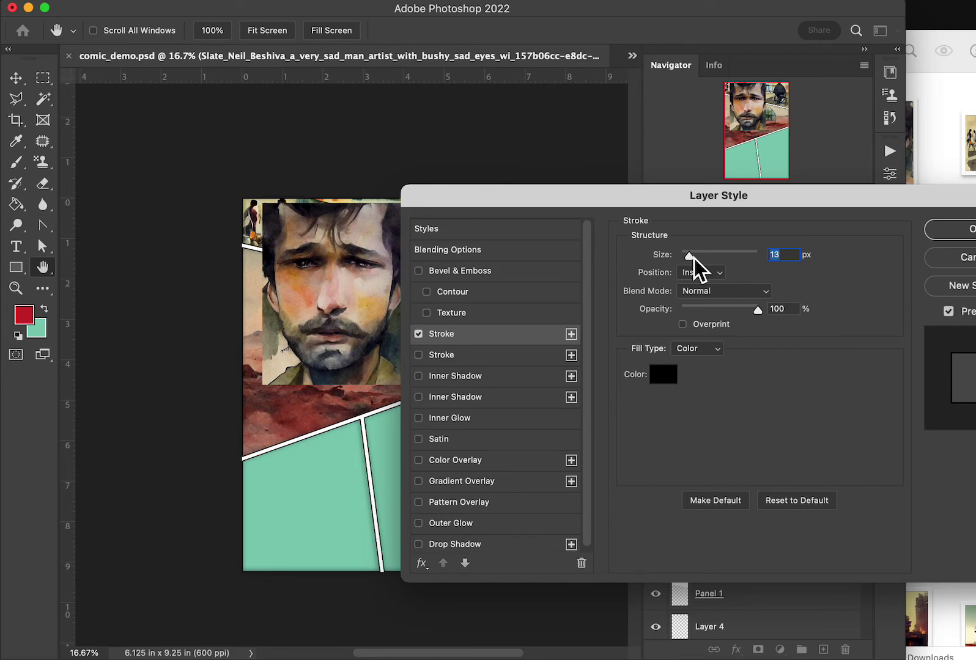
mouse_move(694, 257)
left_mouse_down()
mouse_move(728, 260)
mouse_move(718, 263)
left_mouse_up()
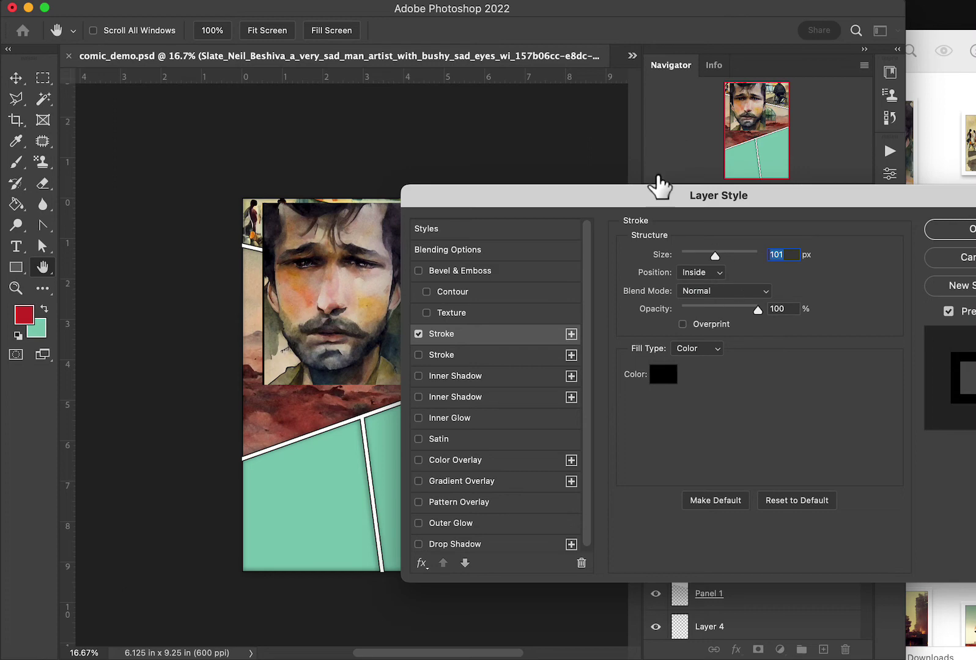
left_click_drag(647, 188, 681, 179)
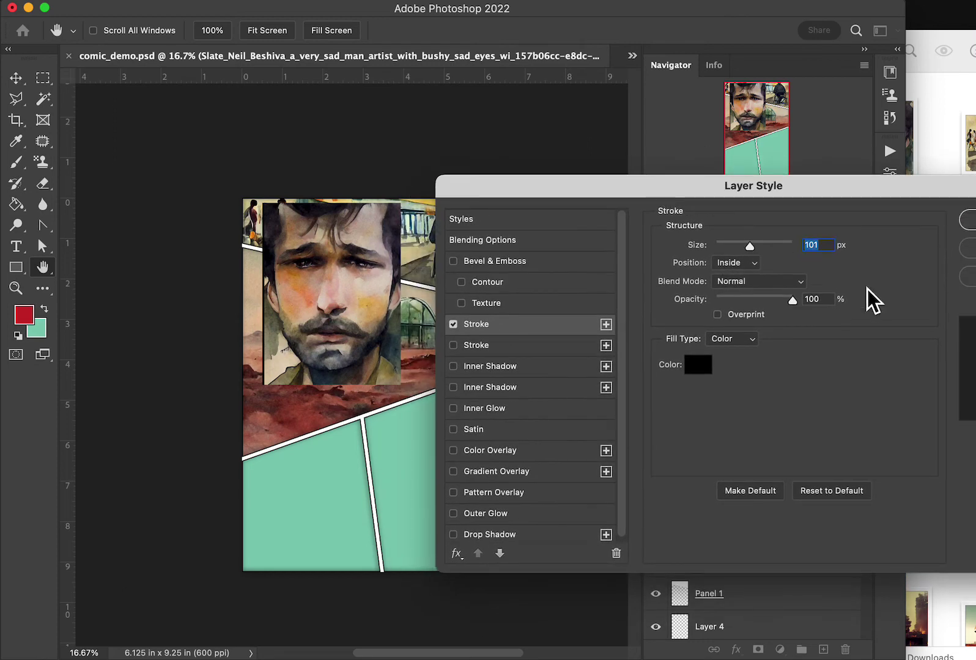
left_click(967, 247)
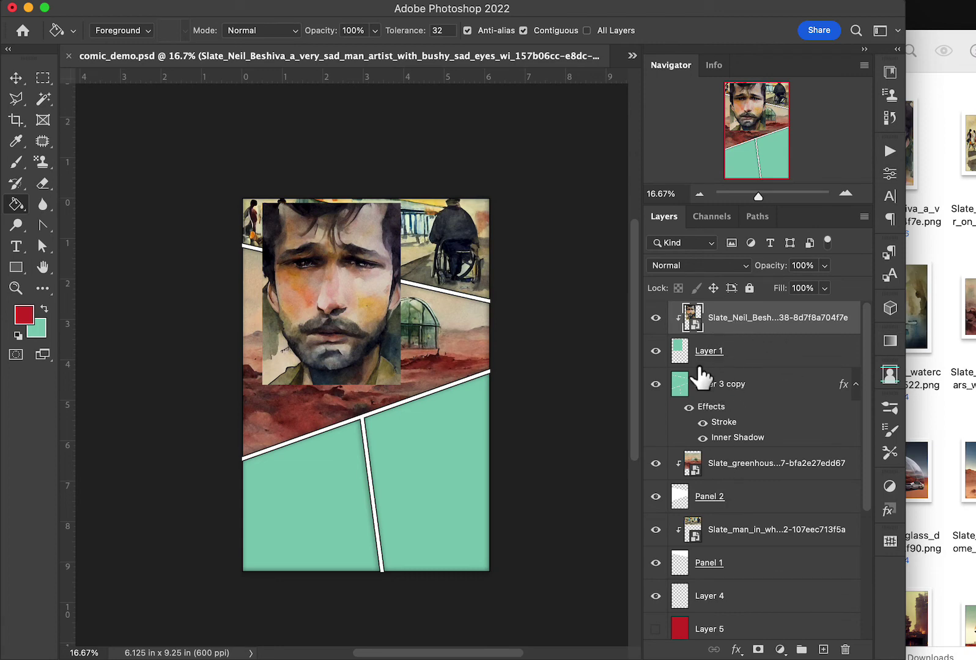
Duplicate Layer 1 to the top, give it a 46 px black inside stroke, and set Fill to 0%
left_click_drag(691, 365, 682, 317)
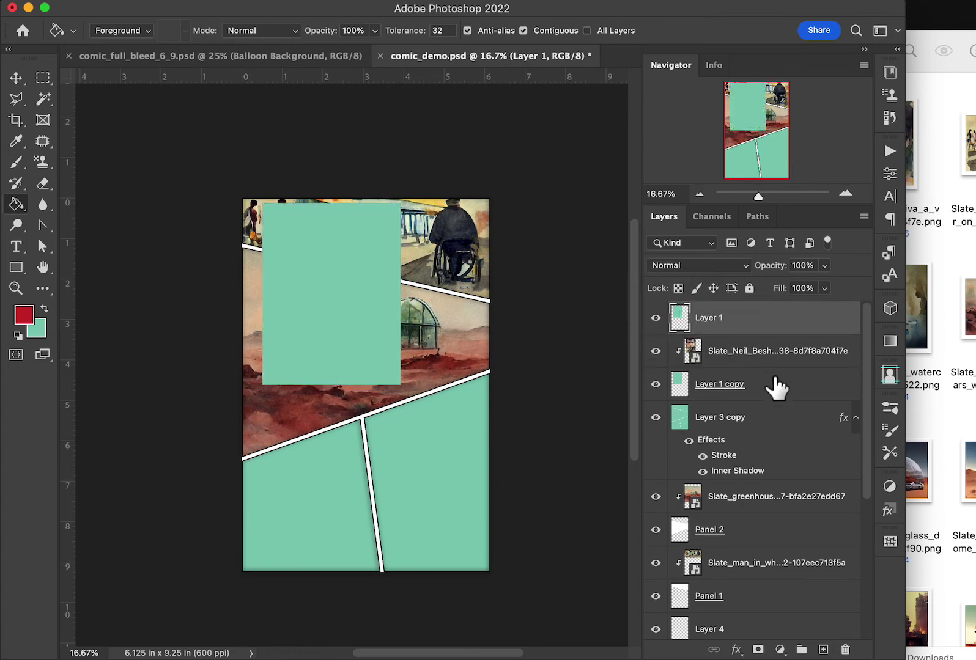
left_click(737, 649)
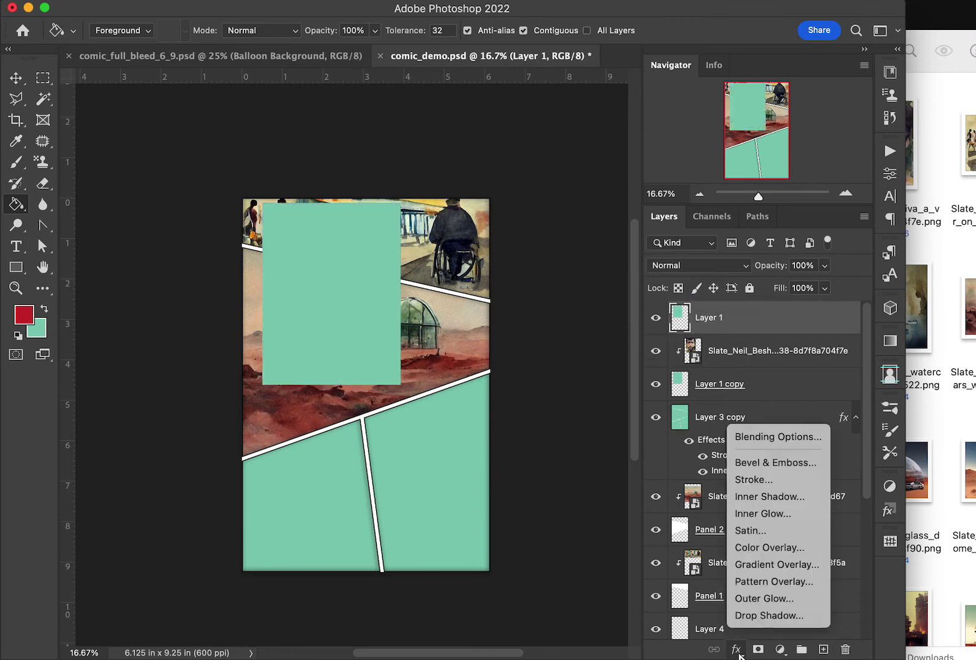
left_click(778, 478)
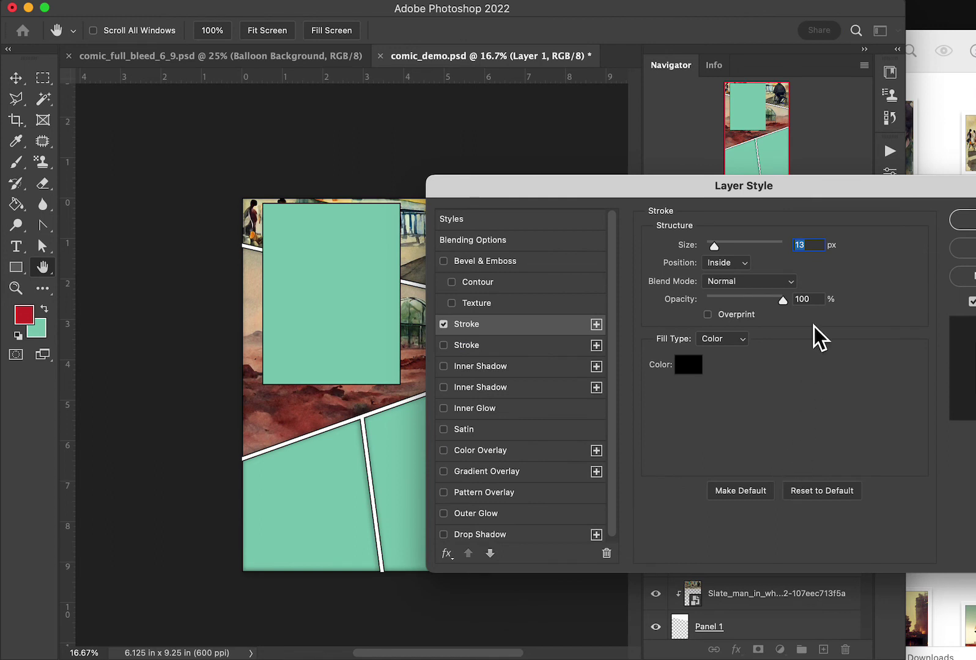
left_click_drag(717, 250, 728, 250)
left_click(967, 224)
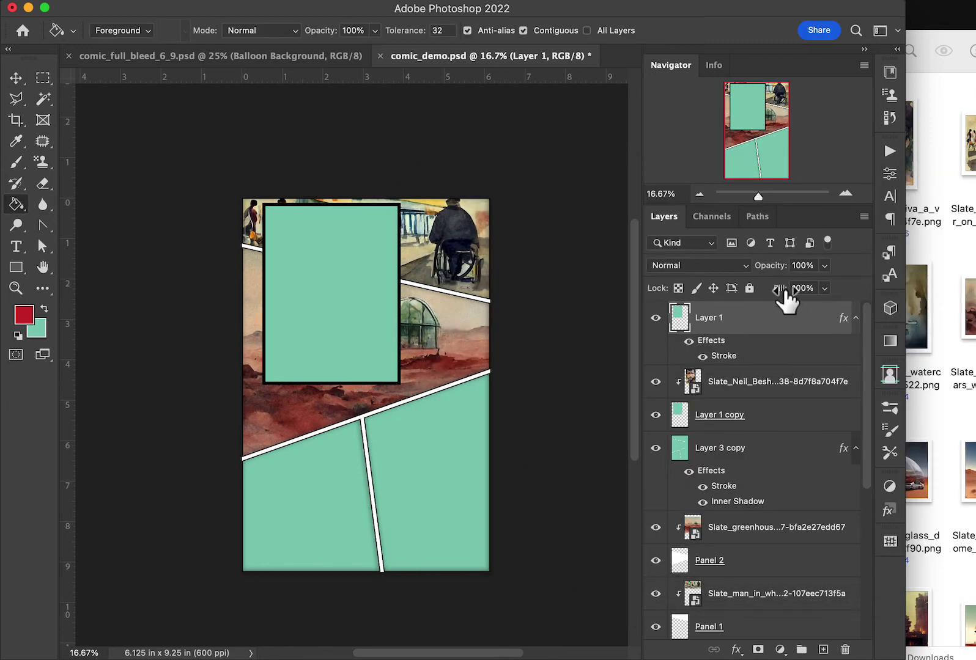
left_click_drag(784, 295, 651, 305)
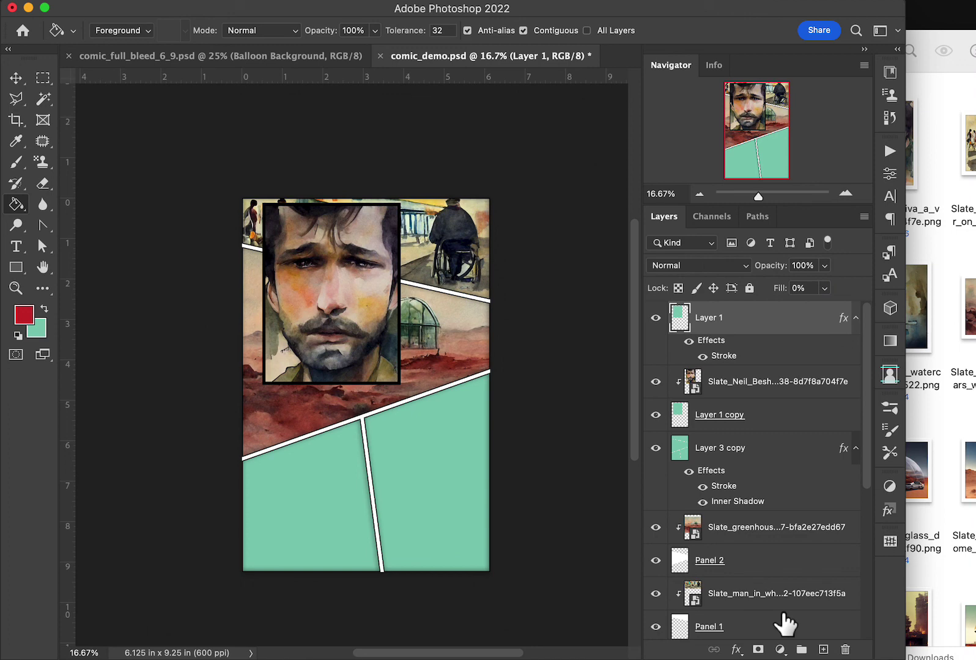